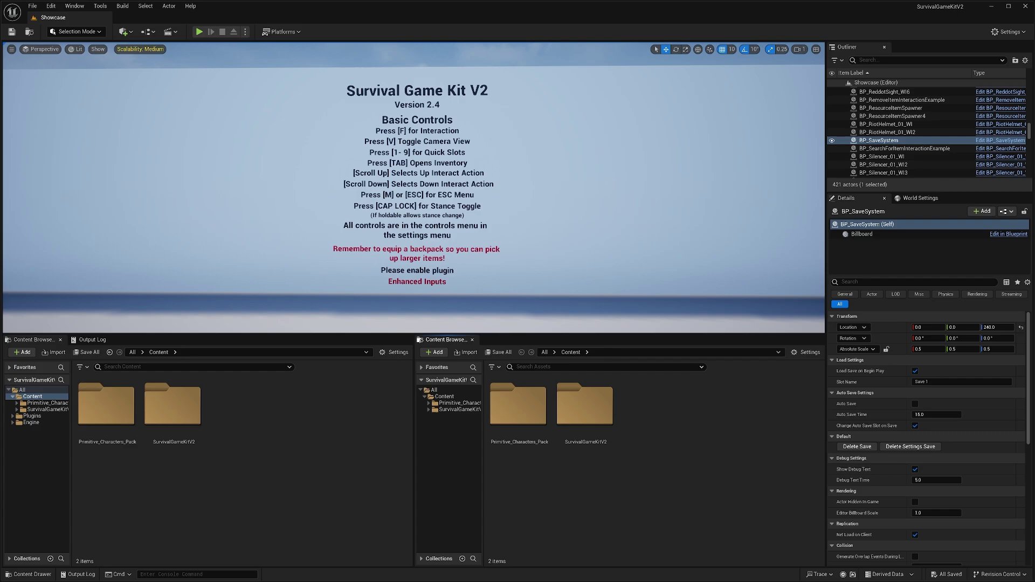
Open the Primitive_Characters_Pack folder, inspect the SKM_Manny_Skeleton asset in the skeleton editor and close it.
click(34, 339)
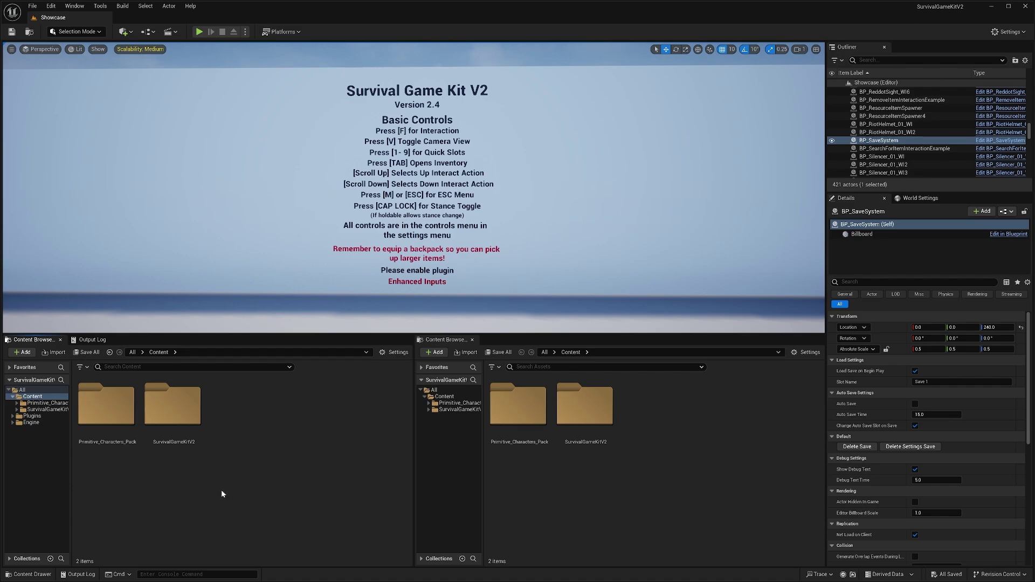
double_click(105, 407)
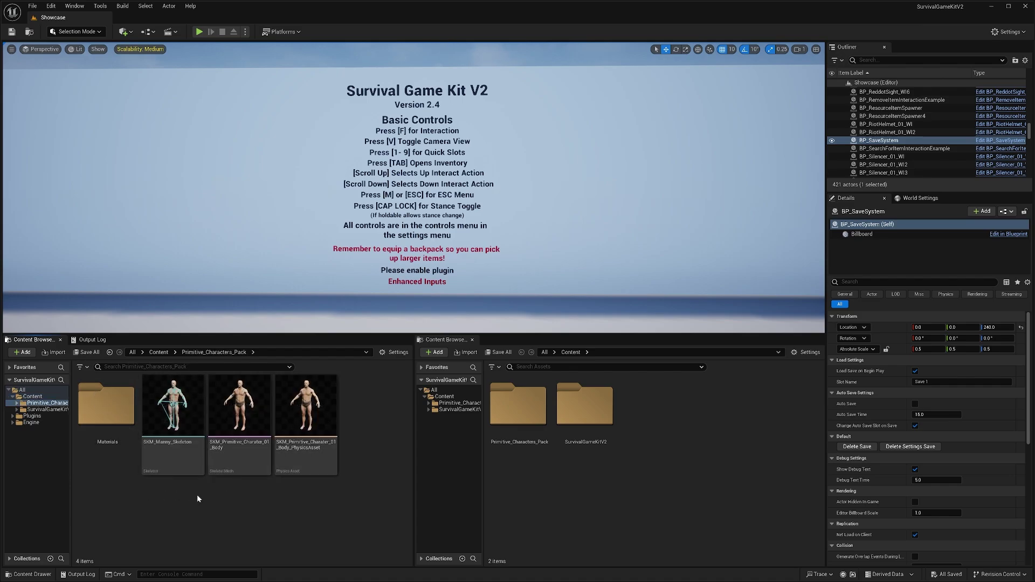
click(175, 413)
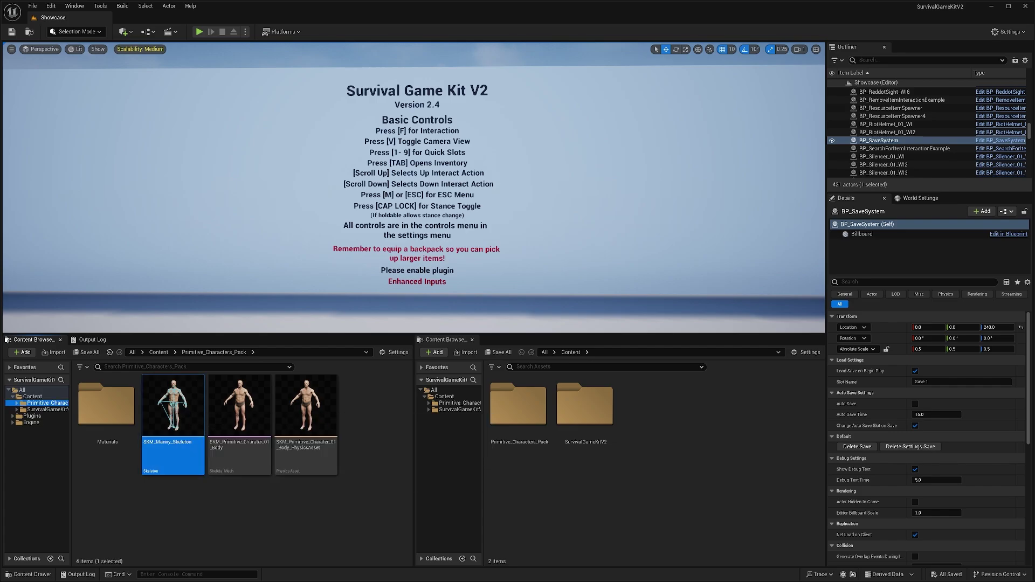
drag(1029, 130, 156, 20)
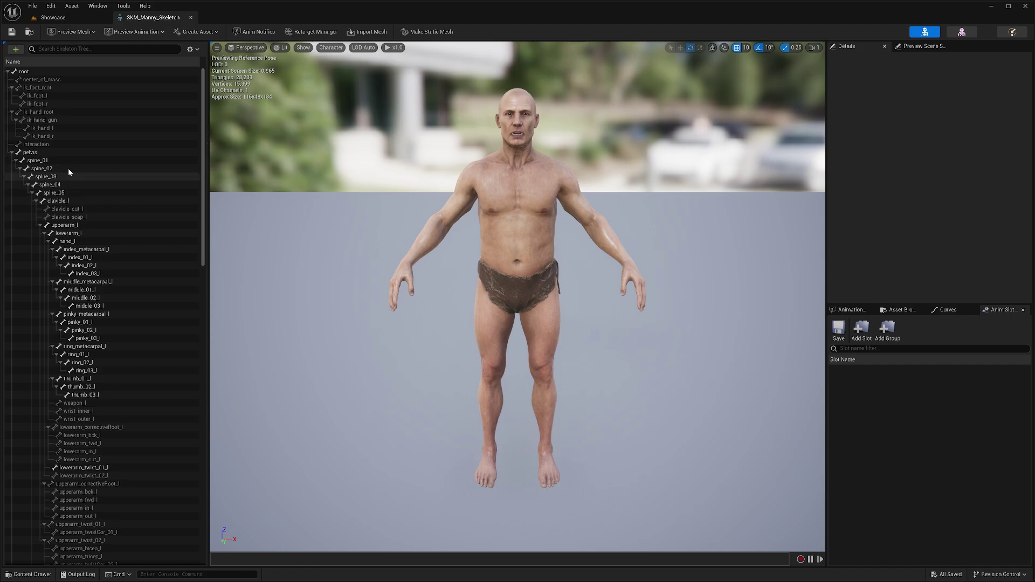
click(191, 17)
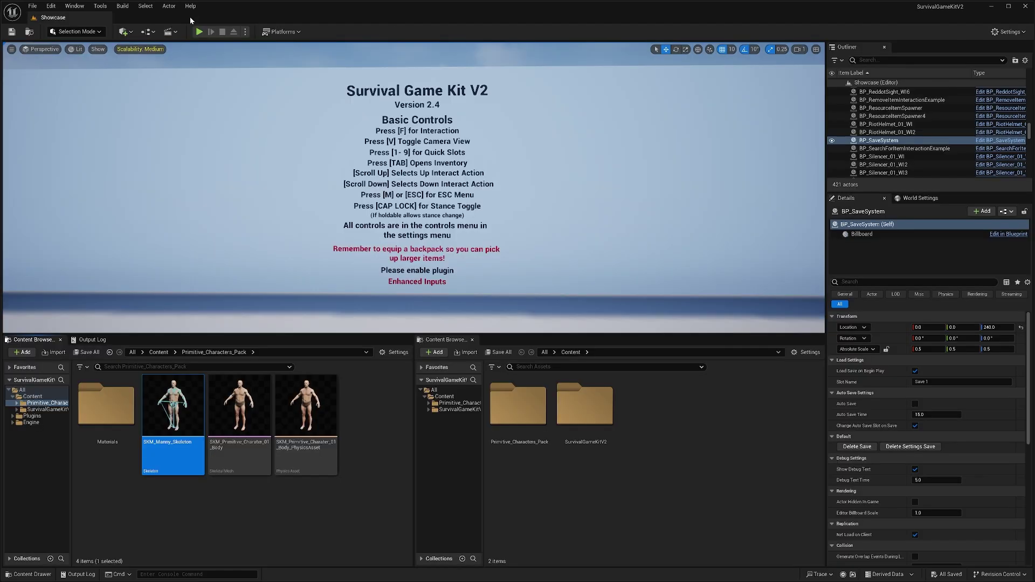
click(357, 438)
Assign the SK_Mannequin skeleton to the SKM_Primitive_Charater_01_Body skeletal mesh.
mouse_move(236, 404)
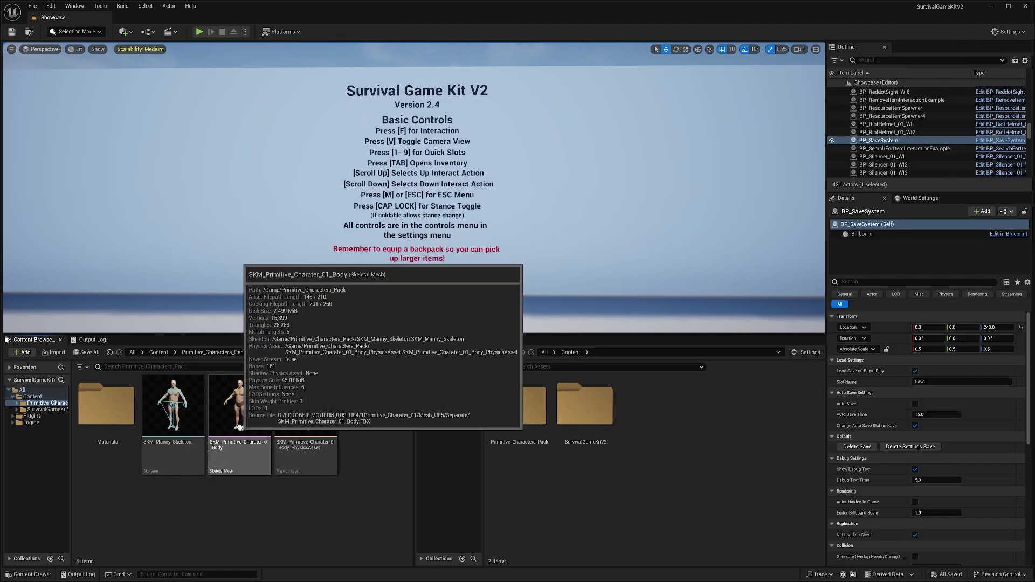
right_click(237, 405)
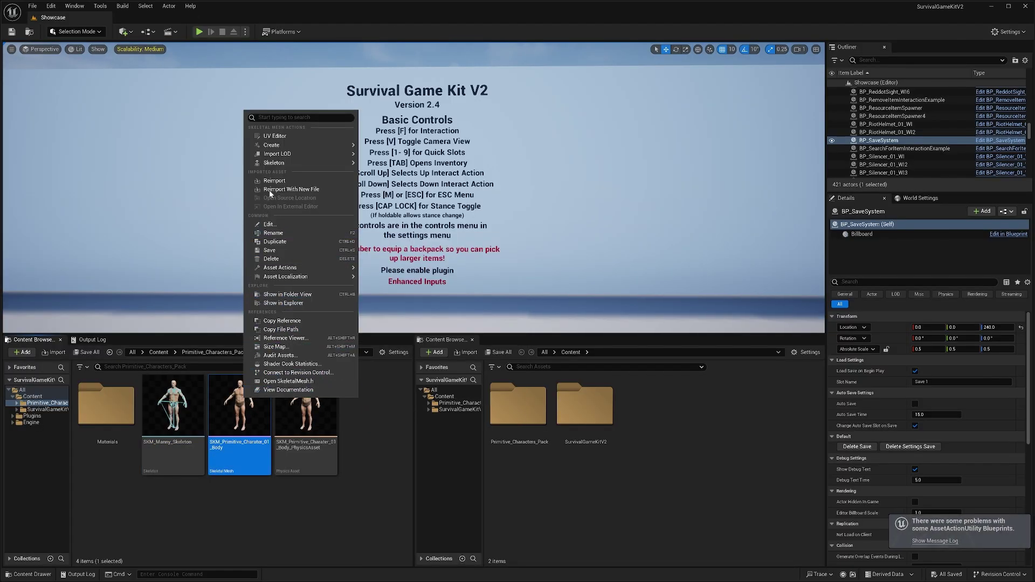
mouse_move(285, 164)
click(397, 184)
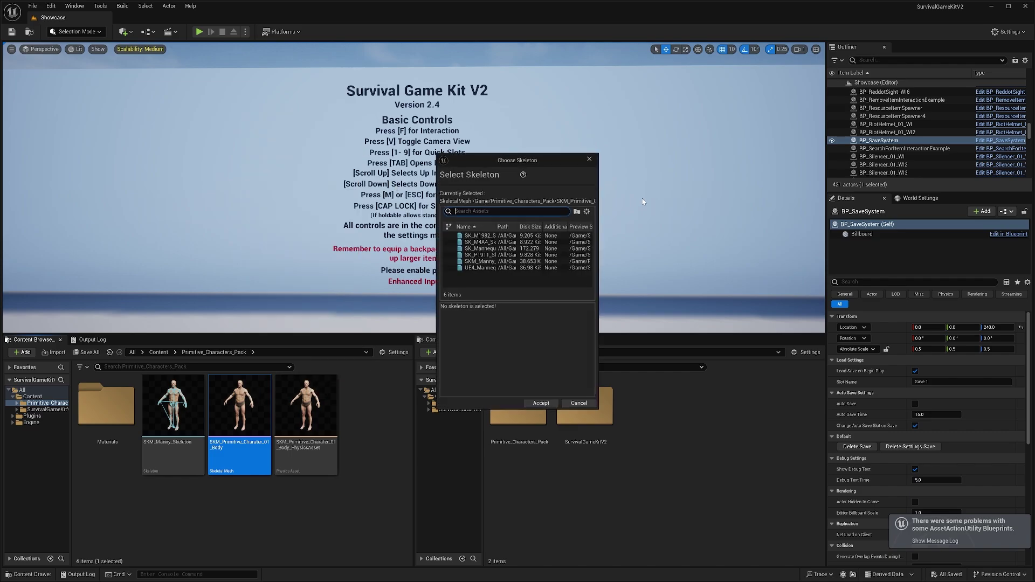
text(sk_m)
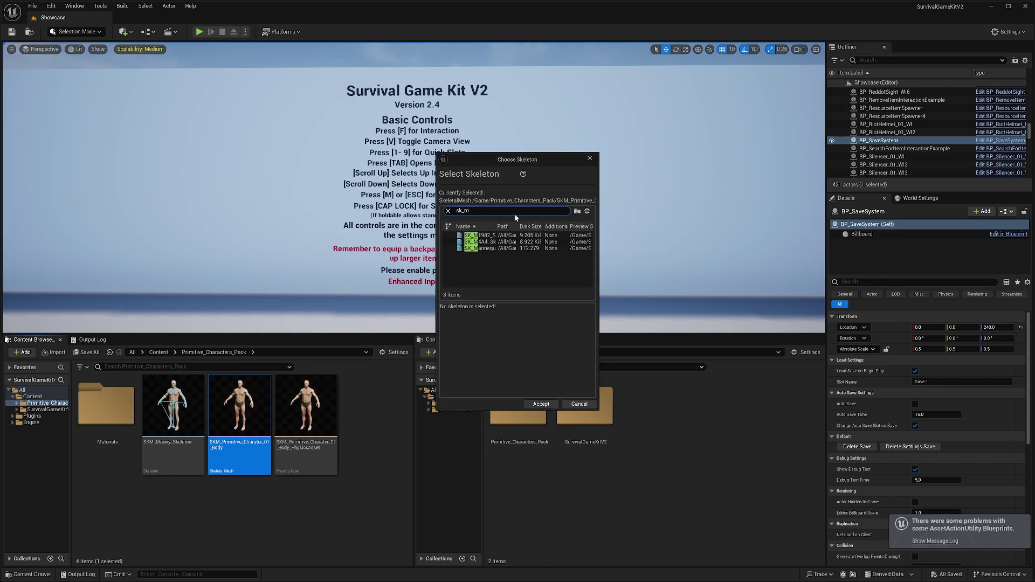
click(481, 248)
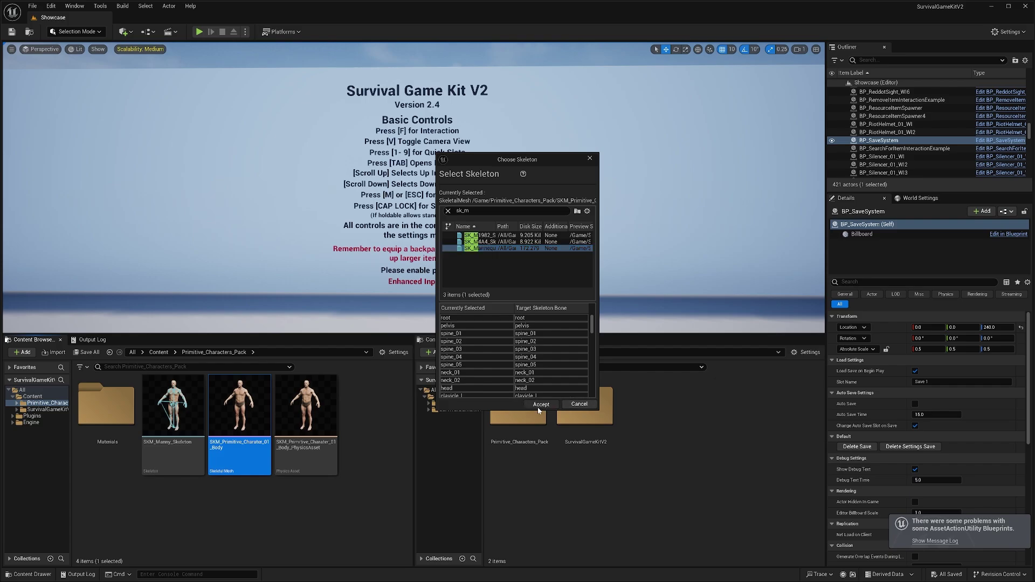
click(540, 404)
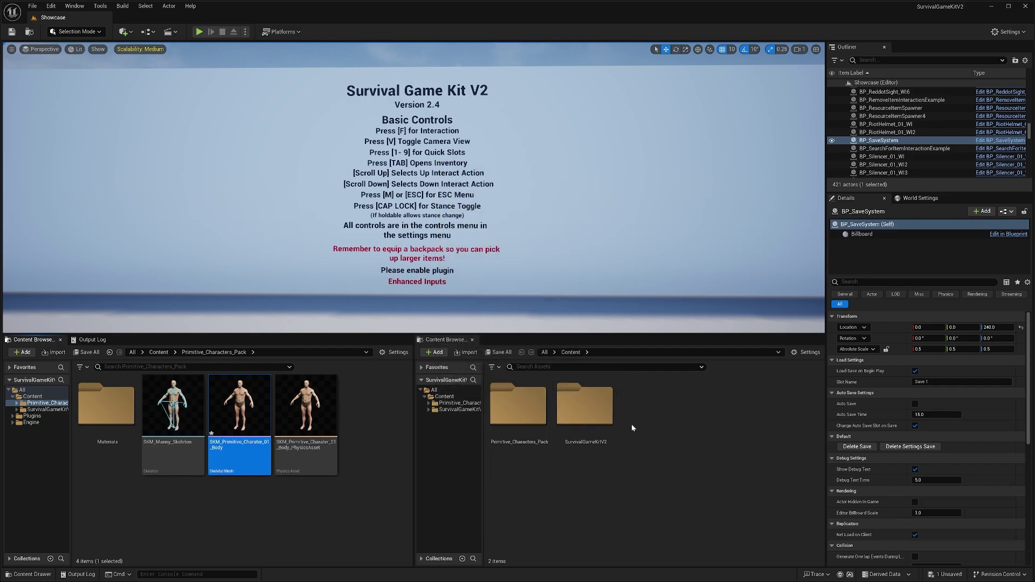
mouse_move(247, 451)
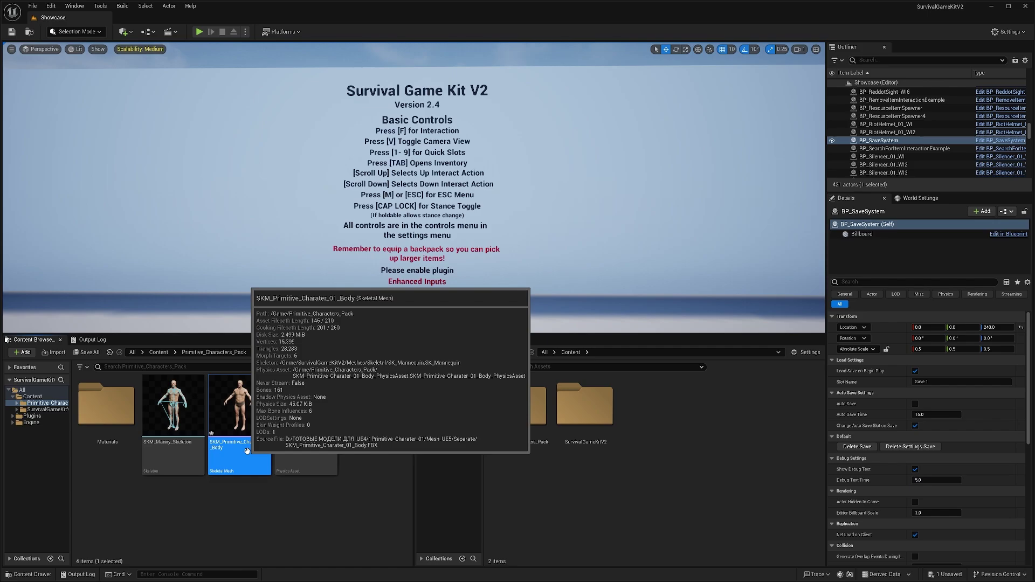
click(358, 397)
Find the BP_SGKMasterCharacter blueprint by searching the project content for "sgkmastercharacter" and open it in its viewport.
click(539, 367)
text(sgkmastercharac)
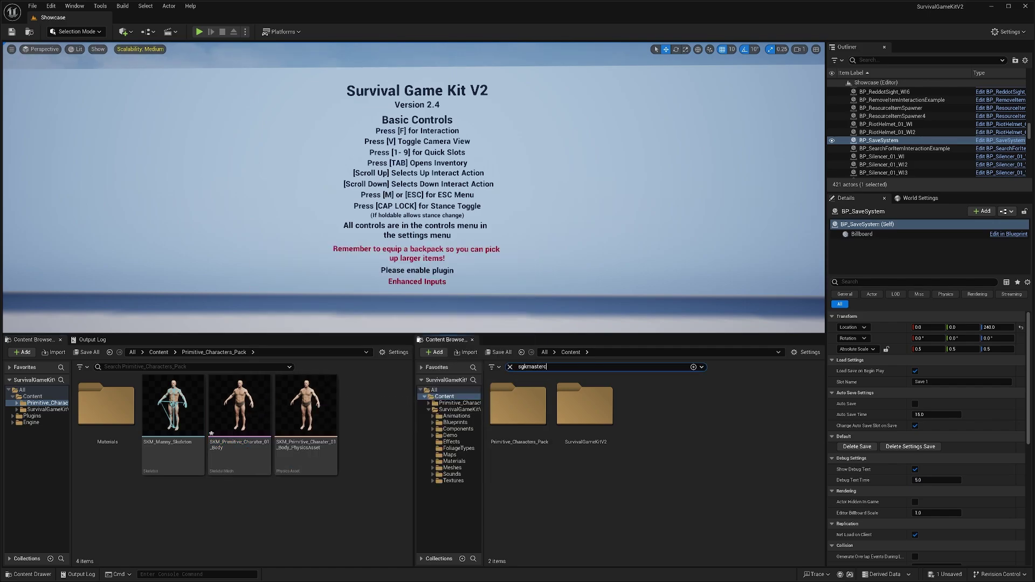
text(ter)
click(518, 410)
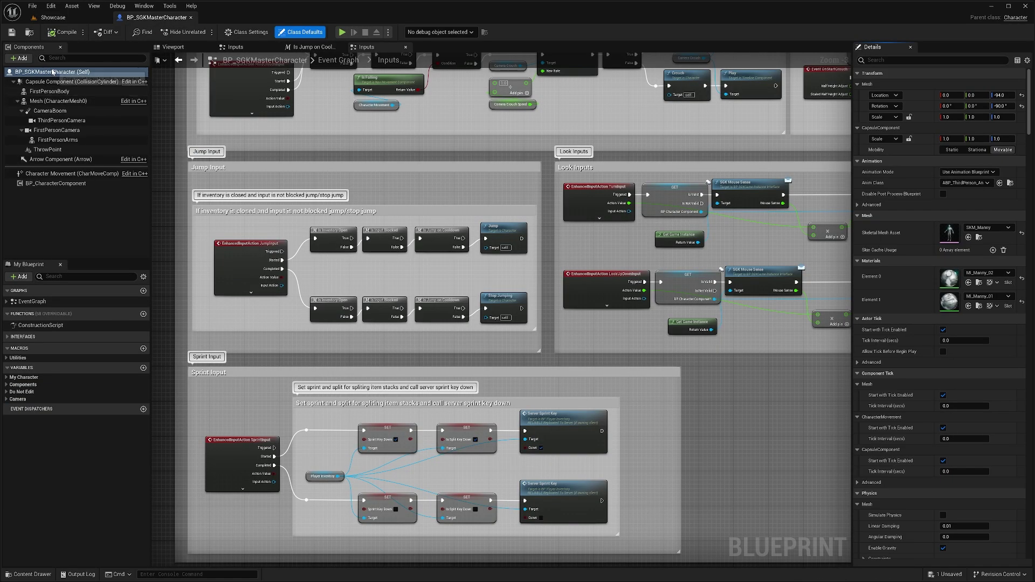
double_click(51, 72)
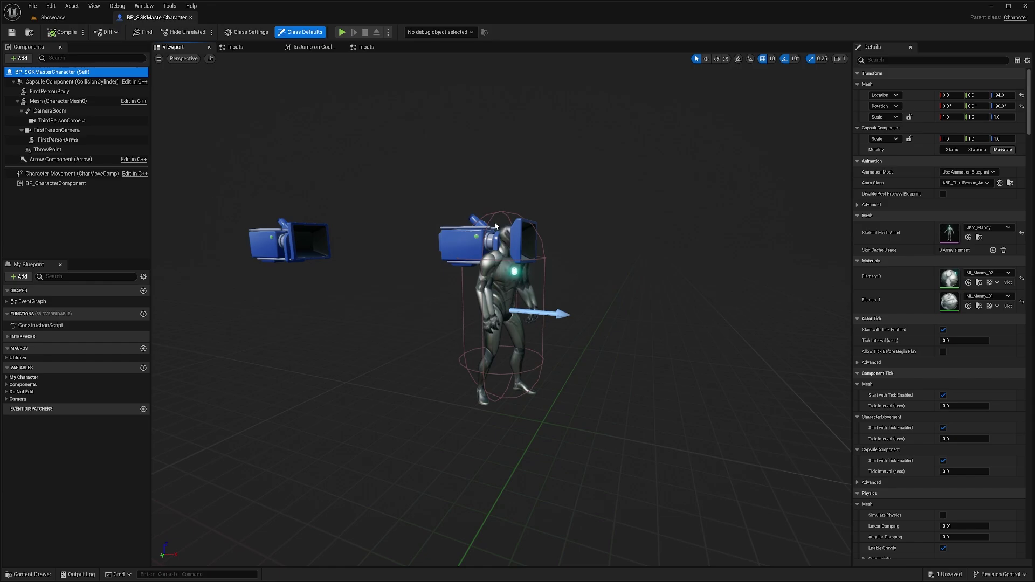
Set the skeletal mesh asset of the character's Mesh component to SKM_Primitive_Charater_01_Body.
click(57, 101)
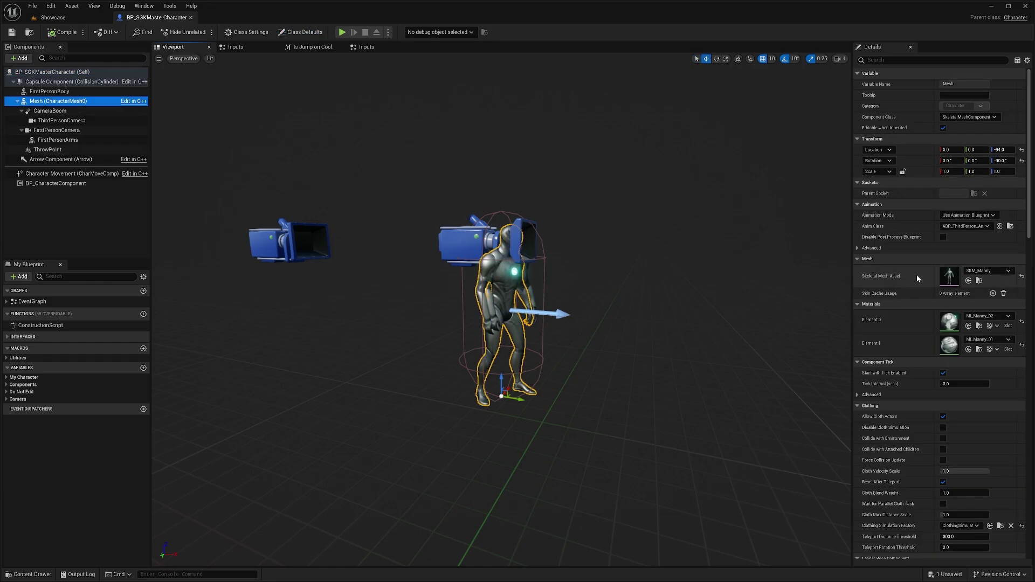
click(983, 271)
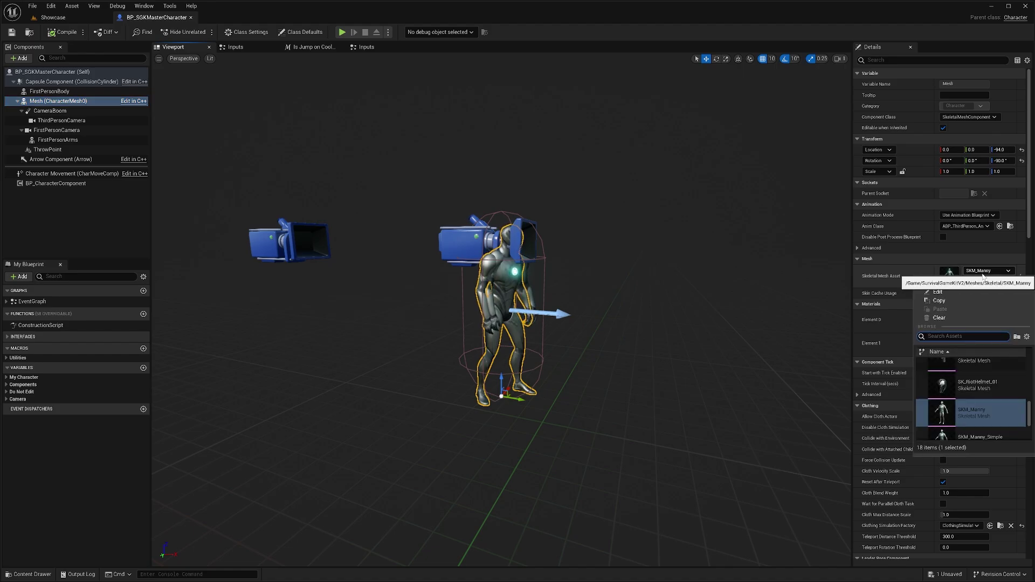
text(pr)
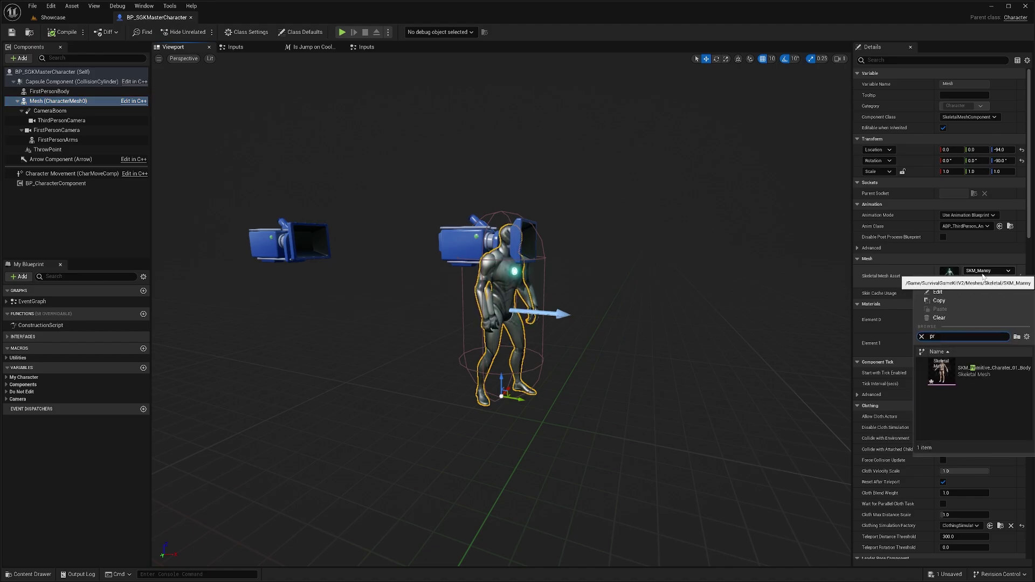
click(963, 372)
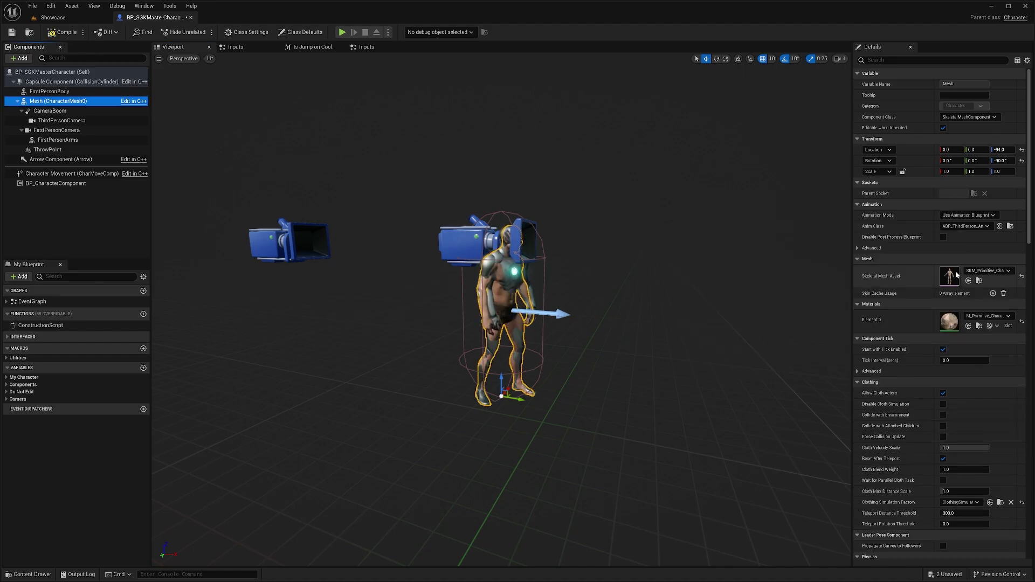
Set the FirstPersonBody component's skeletal mesh asset to SKM_Primitive_Charater_01_Body.
click(54, 93)
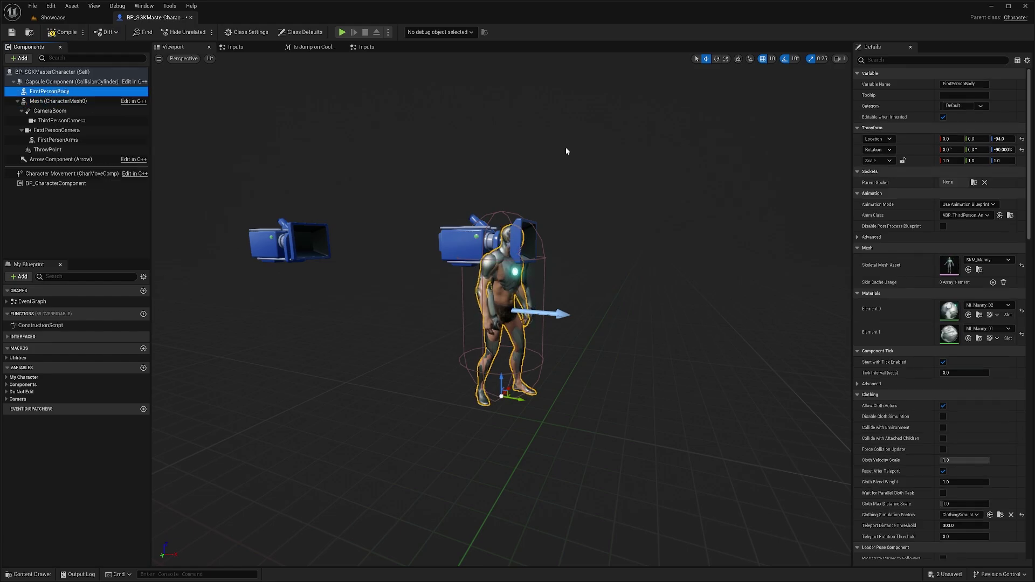
click(989, 261)
text(pri)
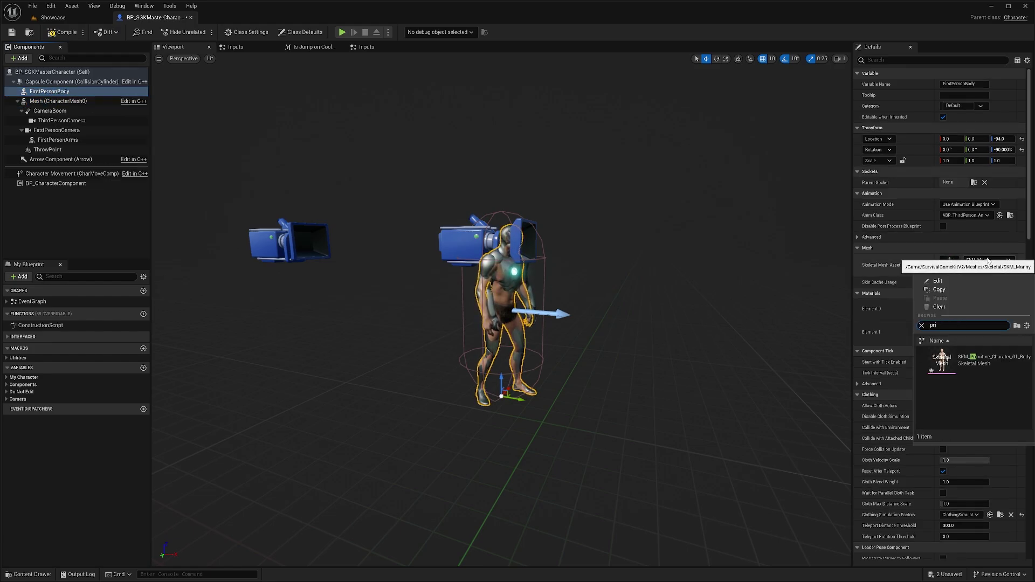
click(989, 365)
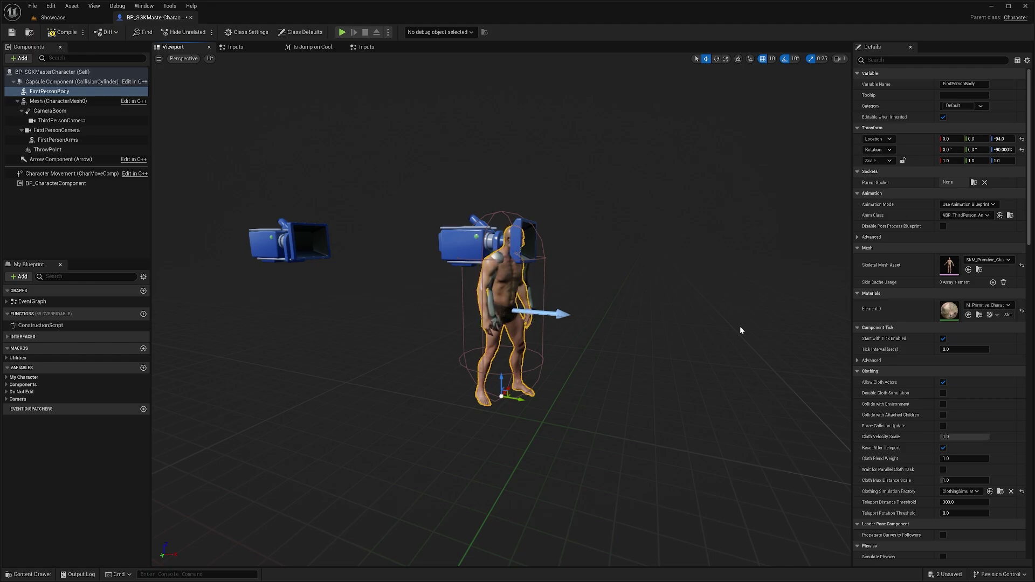
Enable the Skeletal Mesh Editing Tools plugin and restart the editor, saving the modified character blueprint and body mesh.
click(51, 6)
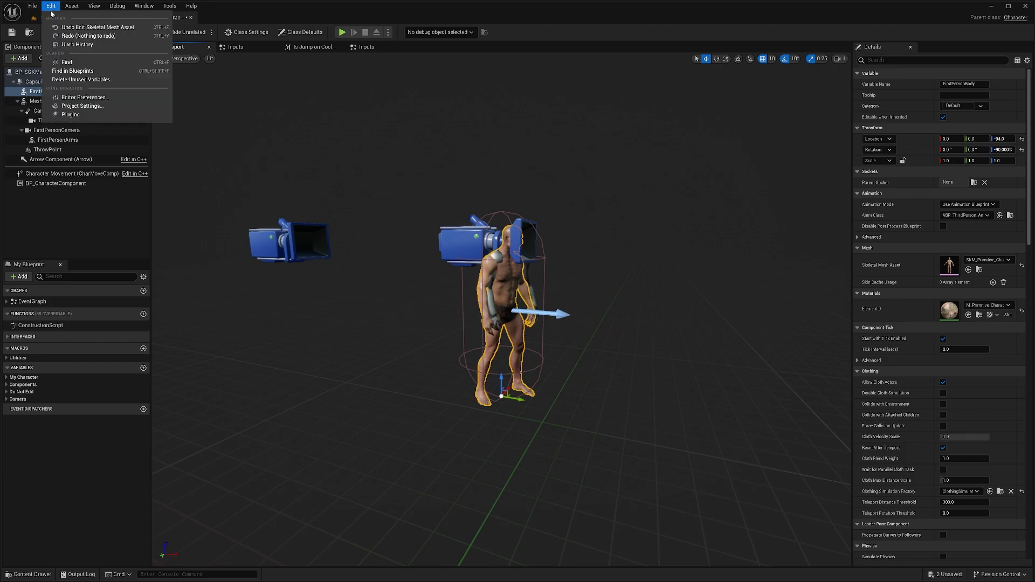
click(65, 114)
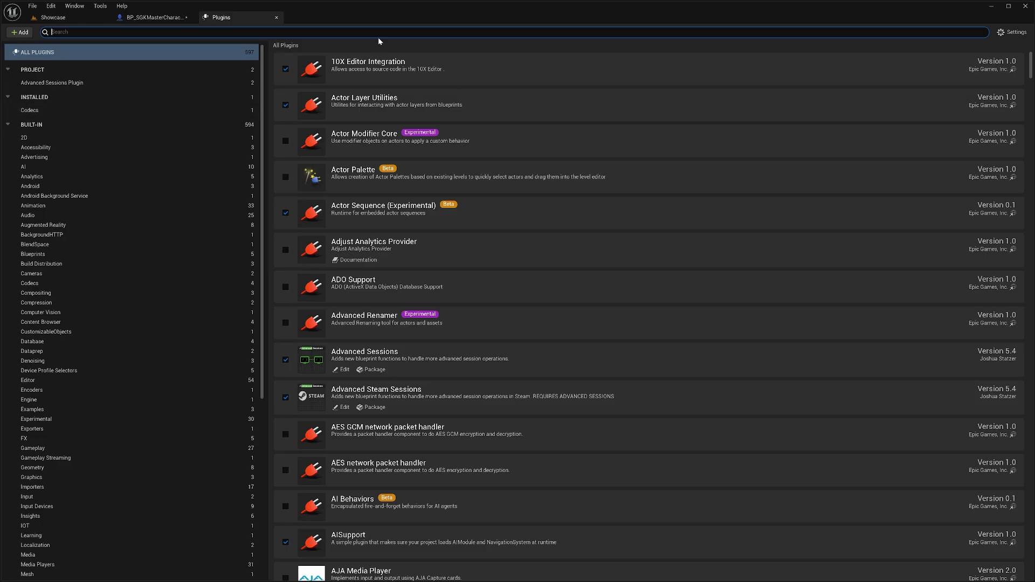
text(skel)
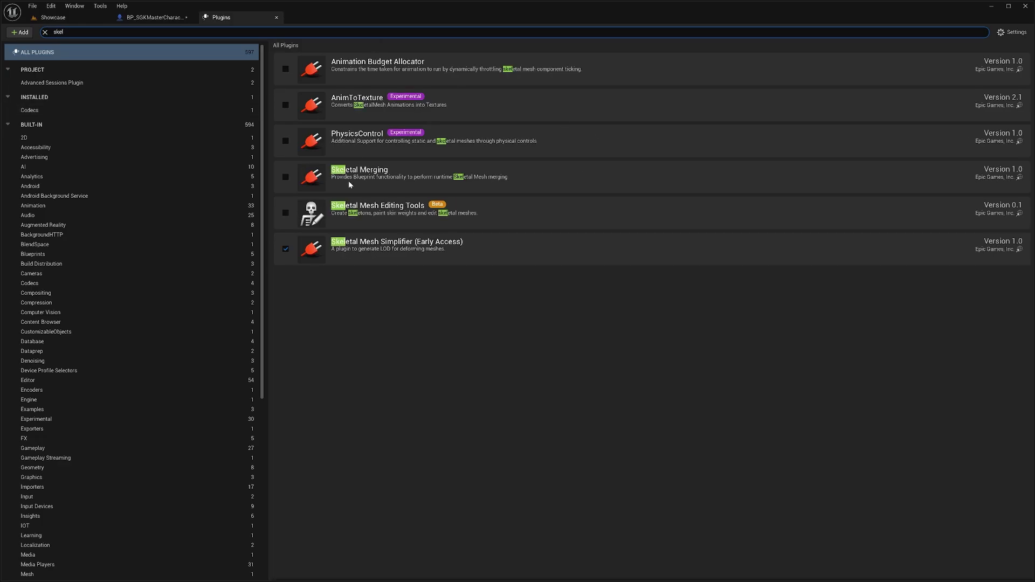
click(285, 212)
click(582, 306)
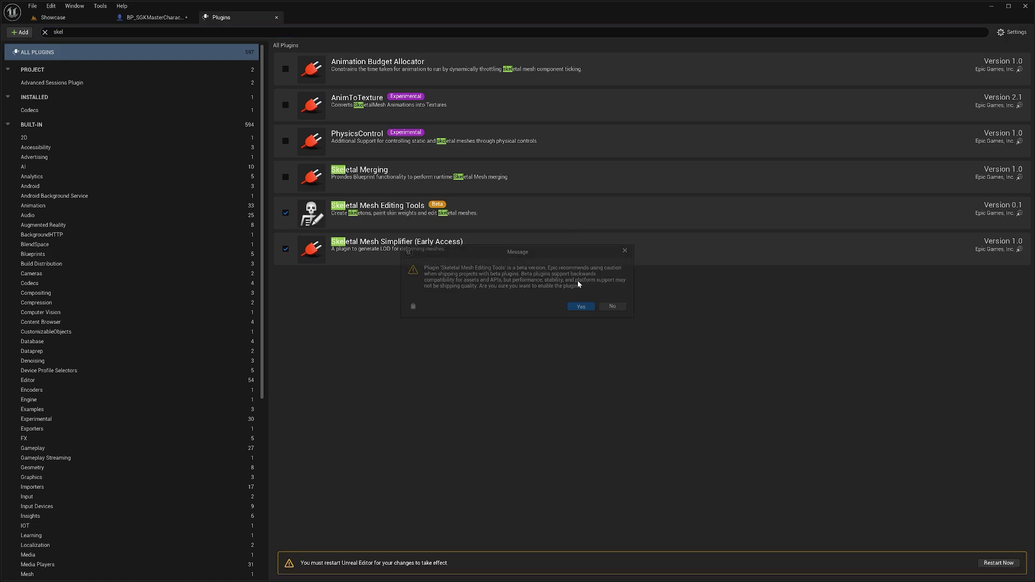
click(997, 564)
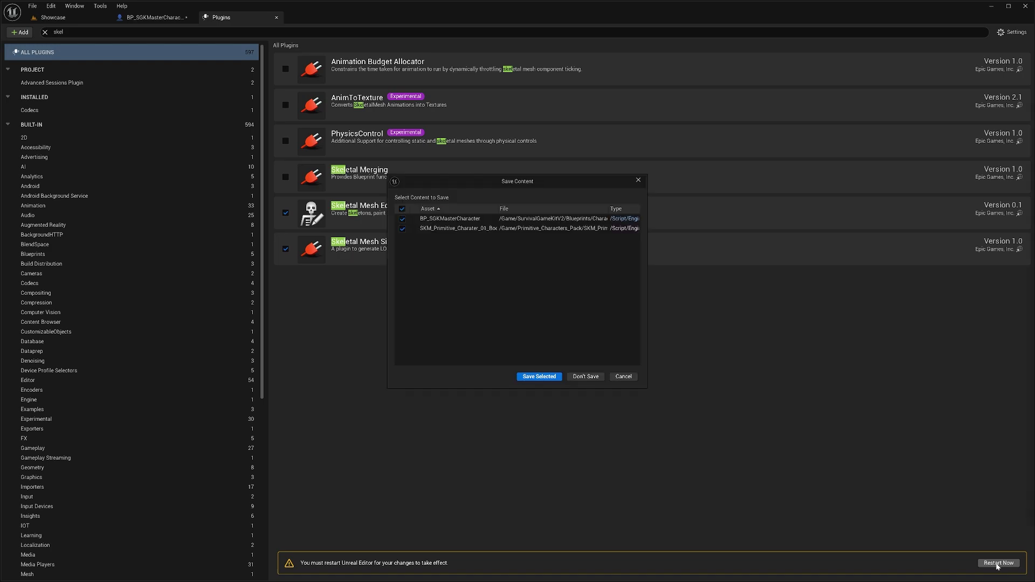
click(535, 377)
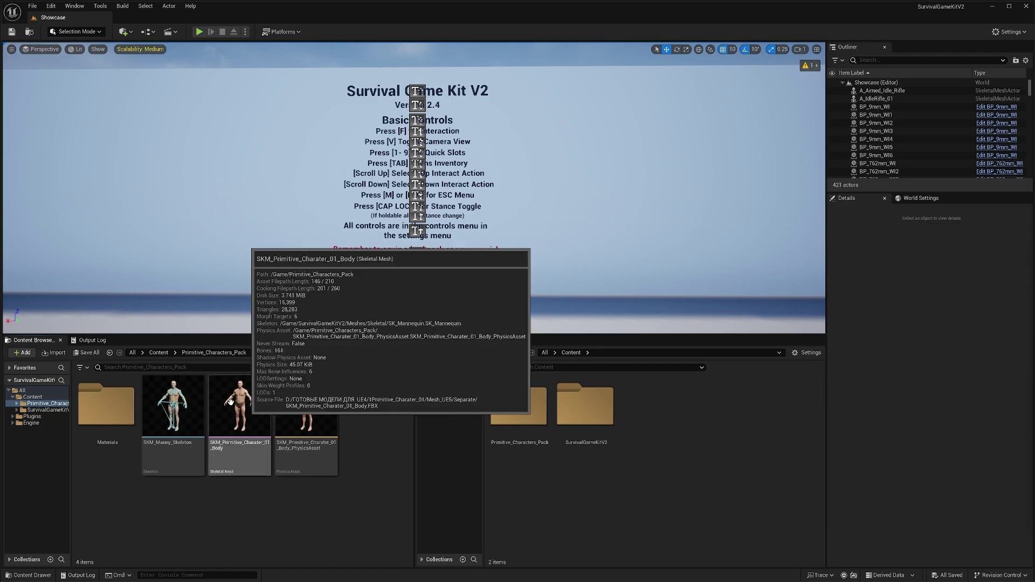
Duplicate the SKM_Primitive_Charater_01_Body mesh within Primitive_Characters_Pack and open the copy in the skeletal mesh editor.
drag(237, 405, 366, 422)
click(380, 444)
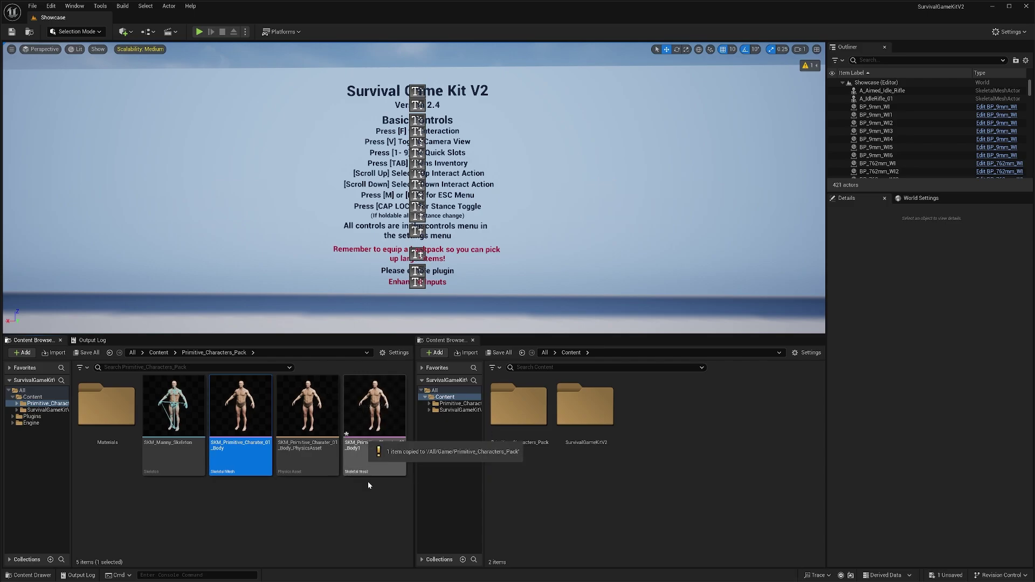
click(369, 465)
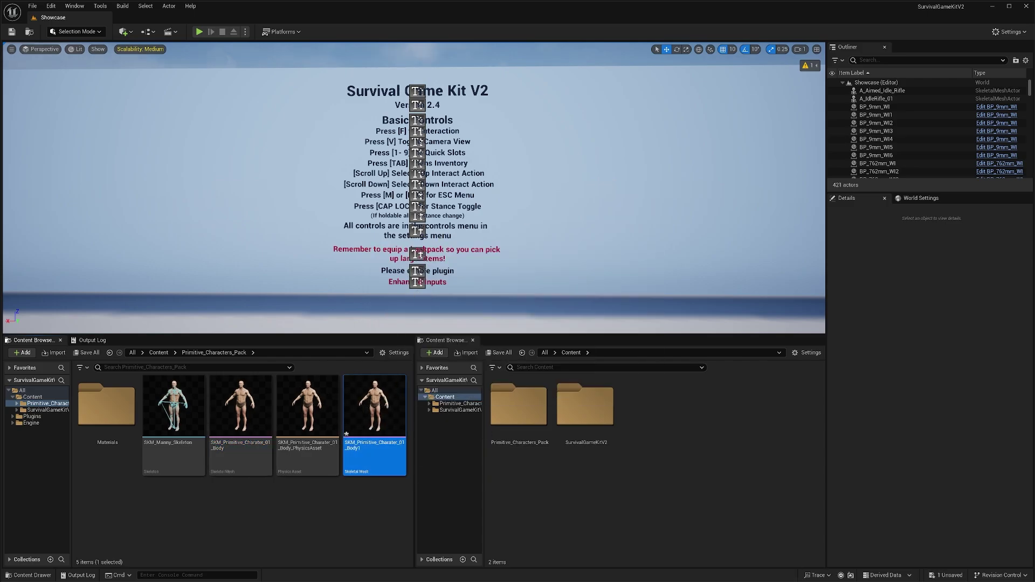
double_click(368, 461)
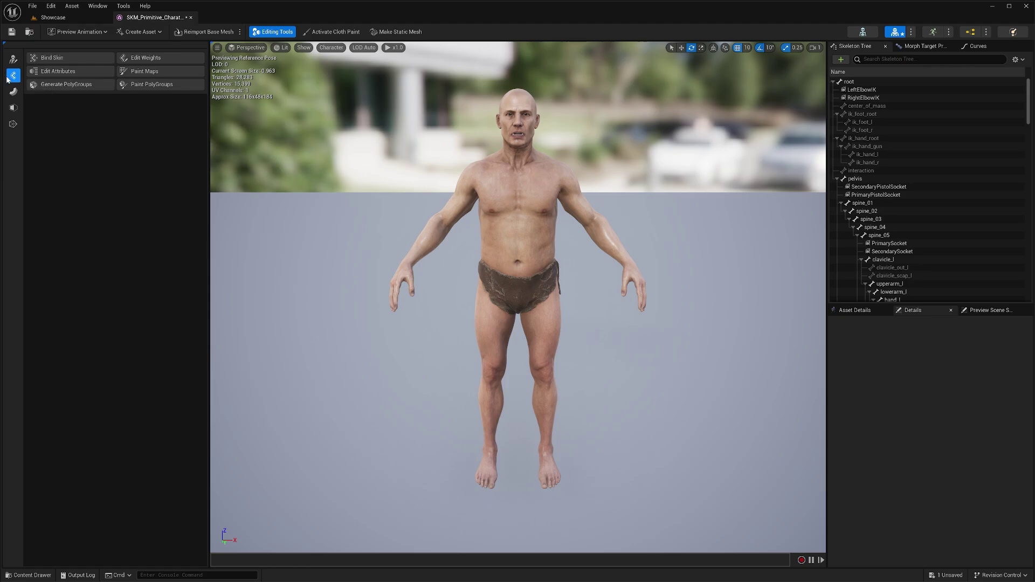
Generate PolyGroups on the duplicated body mesh, previewing From UV Islands but accepting the Face Normal Deviation conversion mode.
click(67, 85)
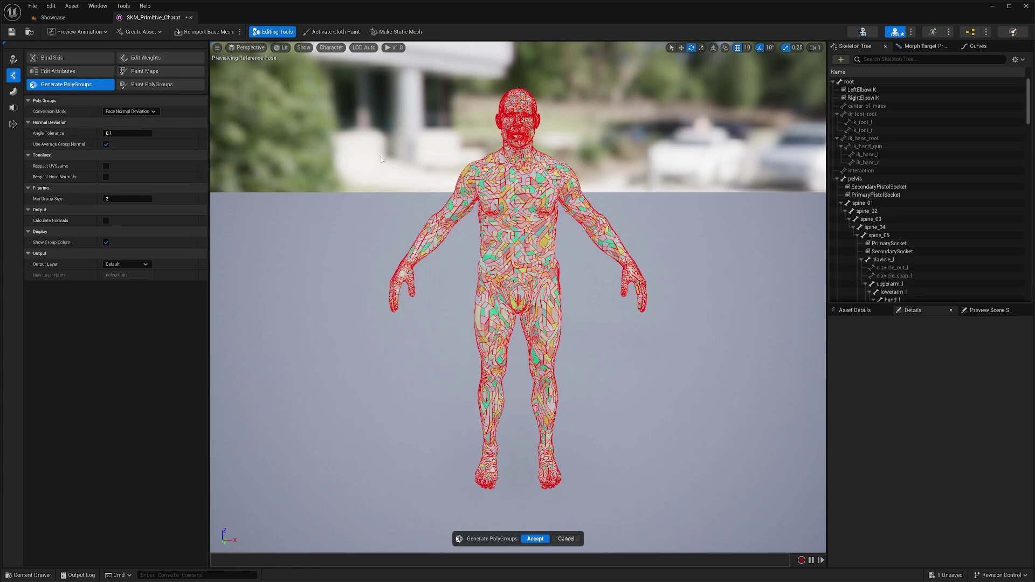
click(153, 112)
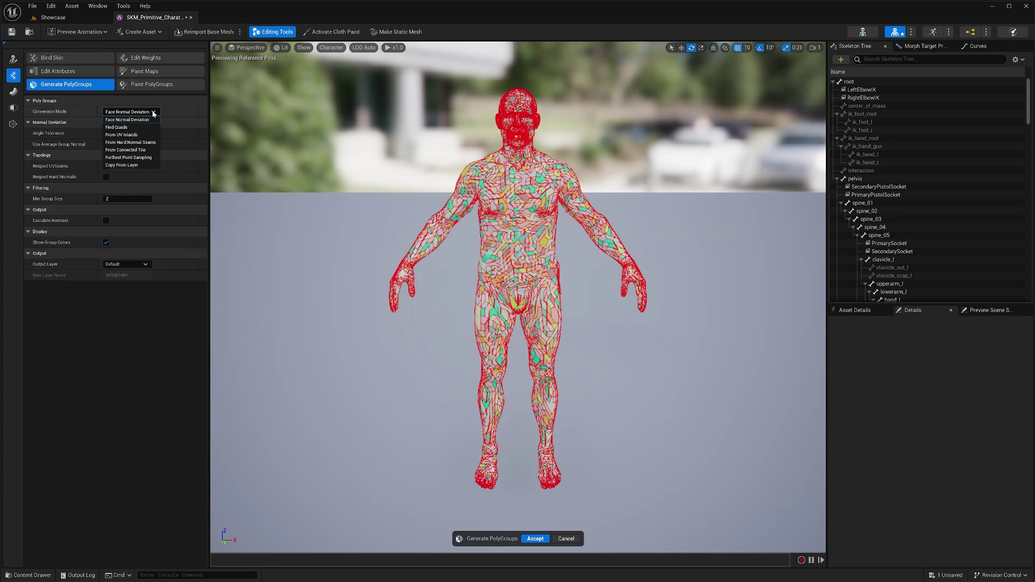
click(121, 134)
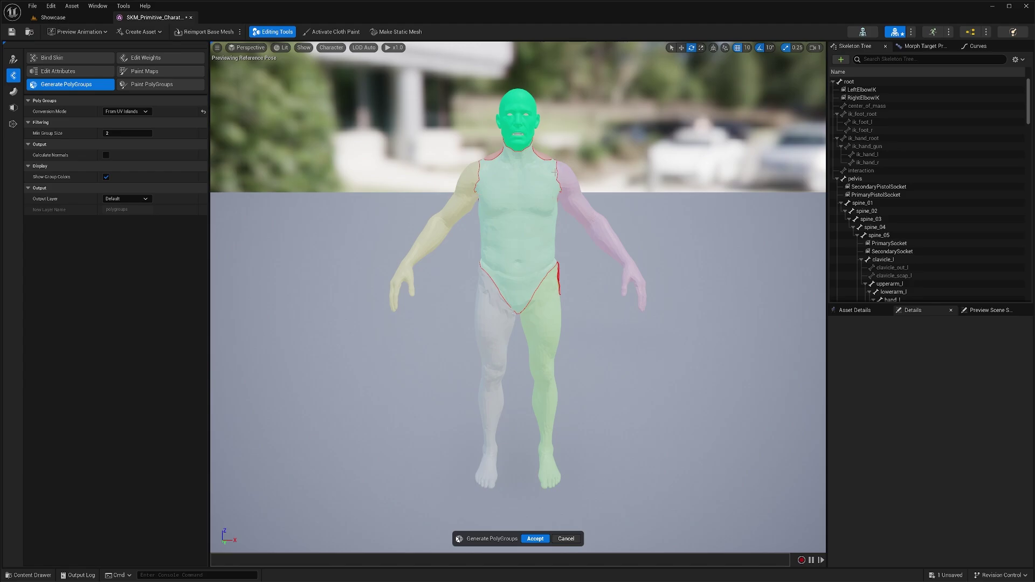
click(204, 112)
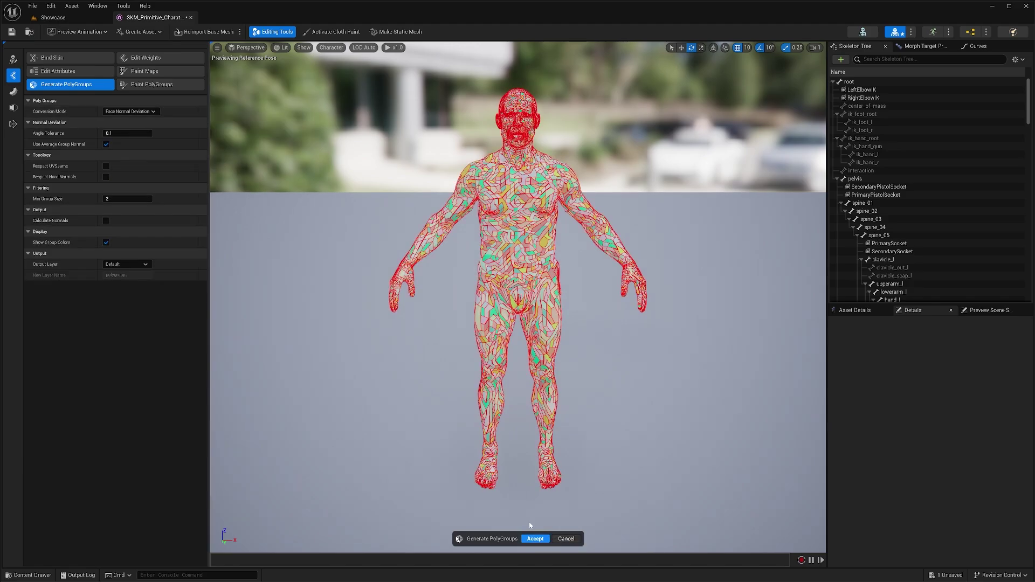
click(153, 112)
click(121, 135)
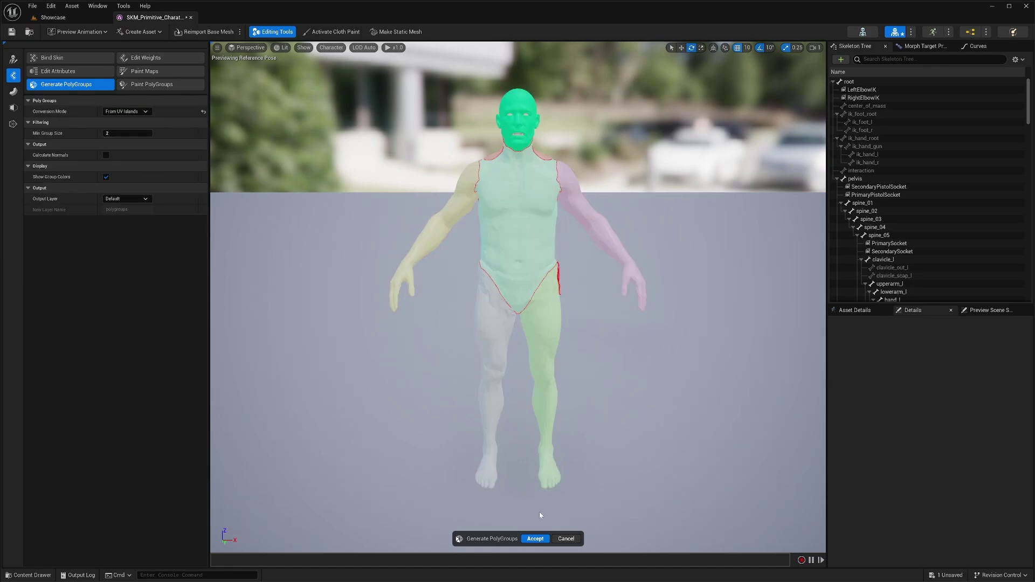
click(147, 112)
click(139, 119)
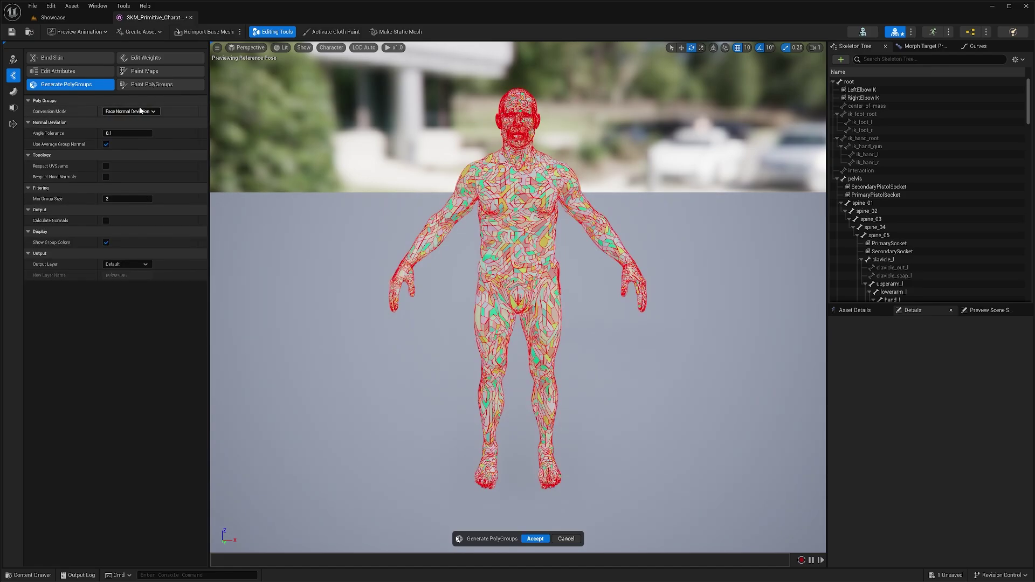
click(533, 539)
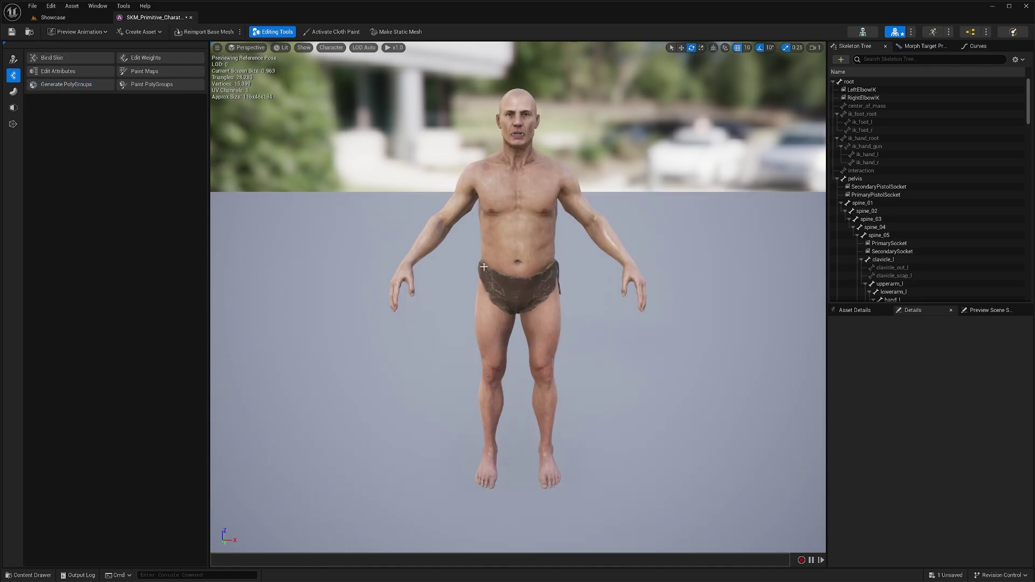
Open the mesh in PolyGroup Edit and delete all faces of the legs and pelvis below the waist.
click(13, 108)
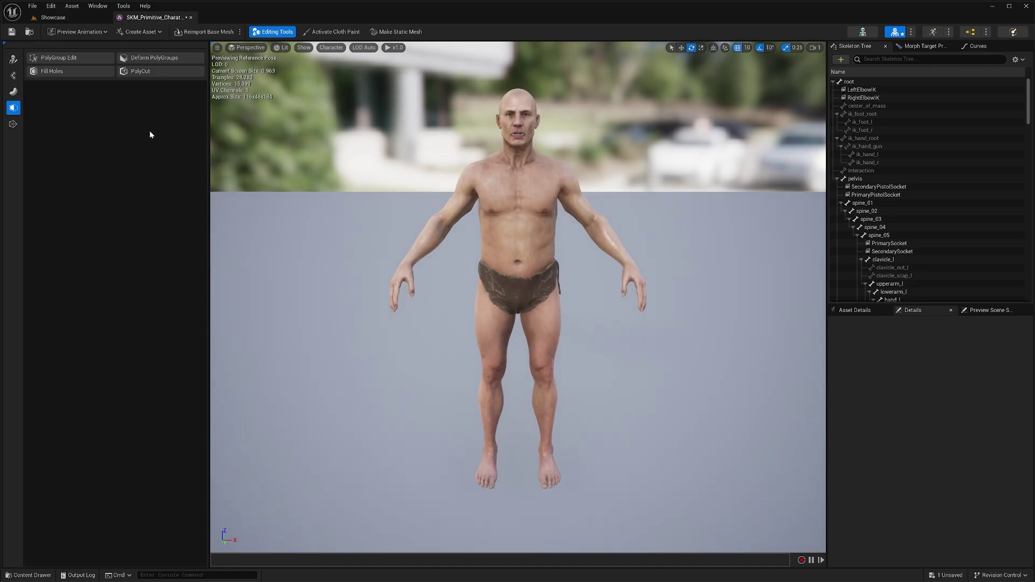
click(49, 60)
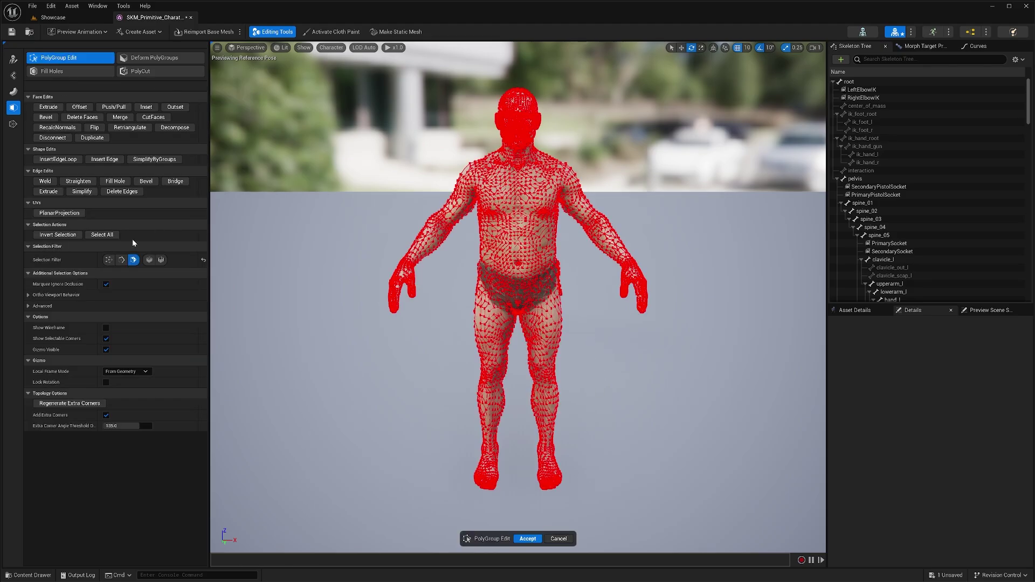
click(109, 261)
drag(470, 500, 584, 261)
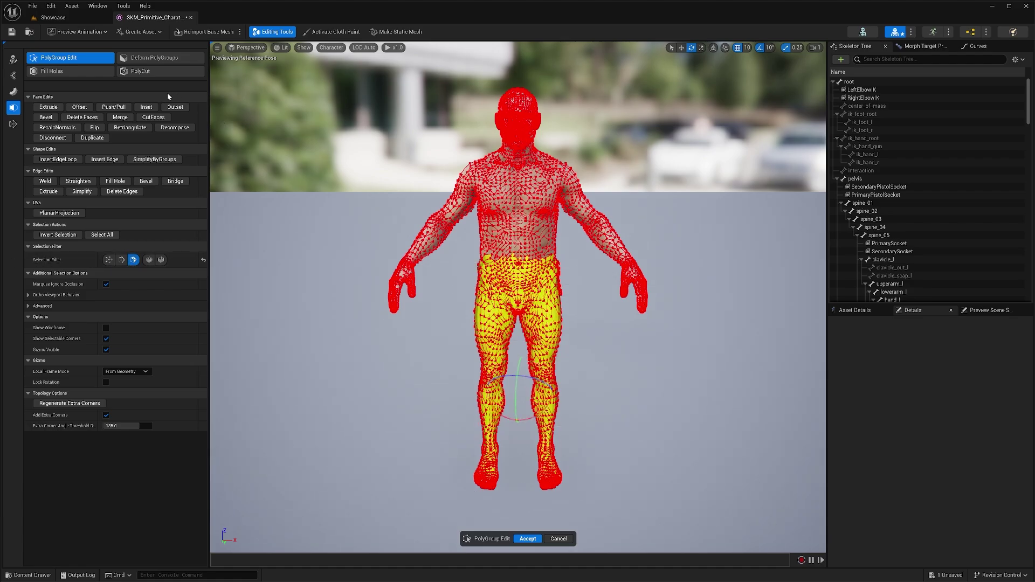
click(81, 119)
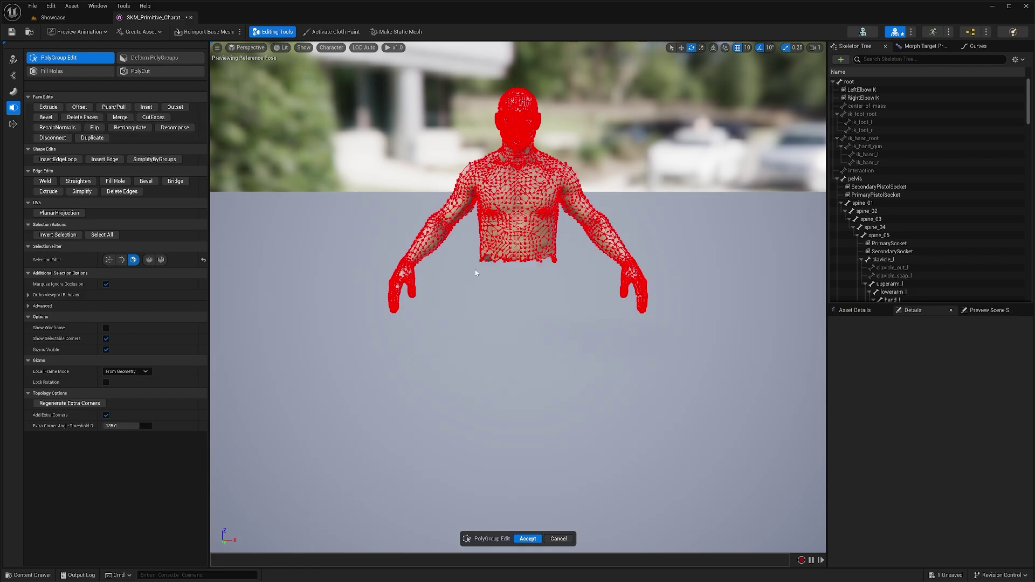
Delete the torso and head faces so only the two arms remain, accept the edit, and save and close the mesh.
drag(476, 273, 559, 80)
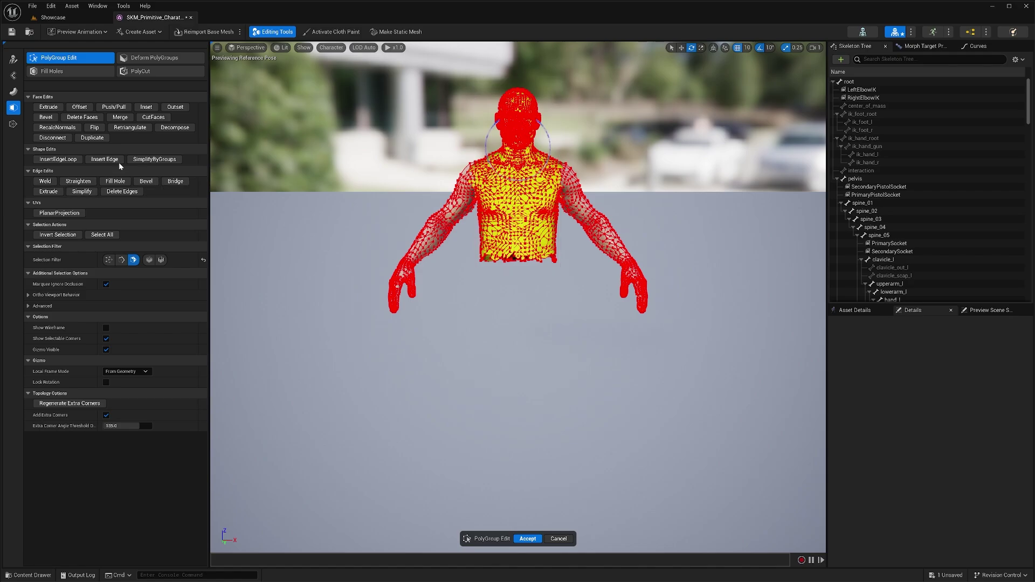
click(82, 117)
mouse_move(522, 217)
alt+mouse_down()
mouse_move(377, 270)
mouse_move(571, 243)
mouse_move(539, 216)
mouse_move(513, 220)
alt+mouse_up()
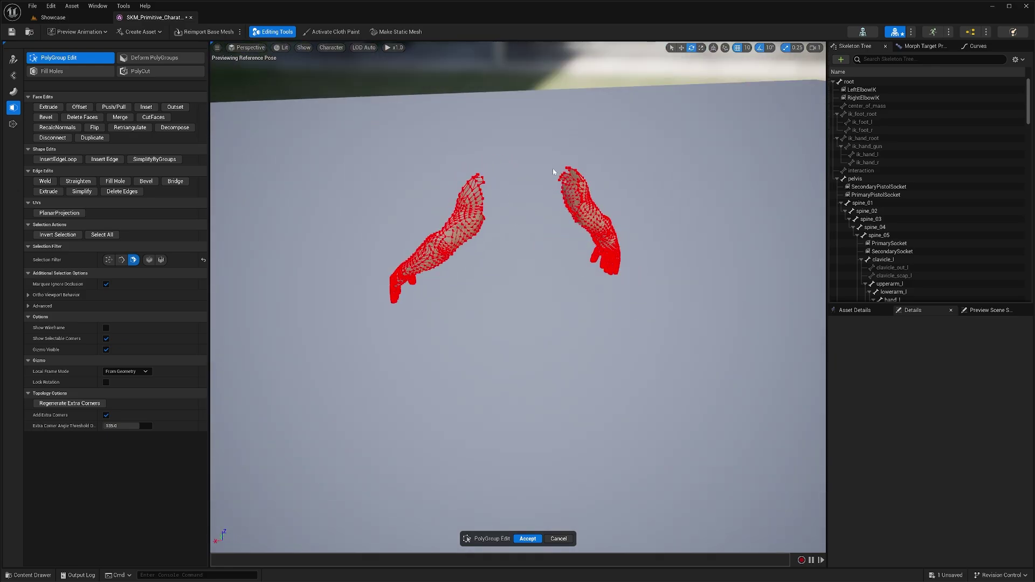
alt+drag(553, 174, 487, 328)
click(526, 538)
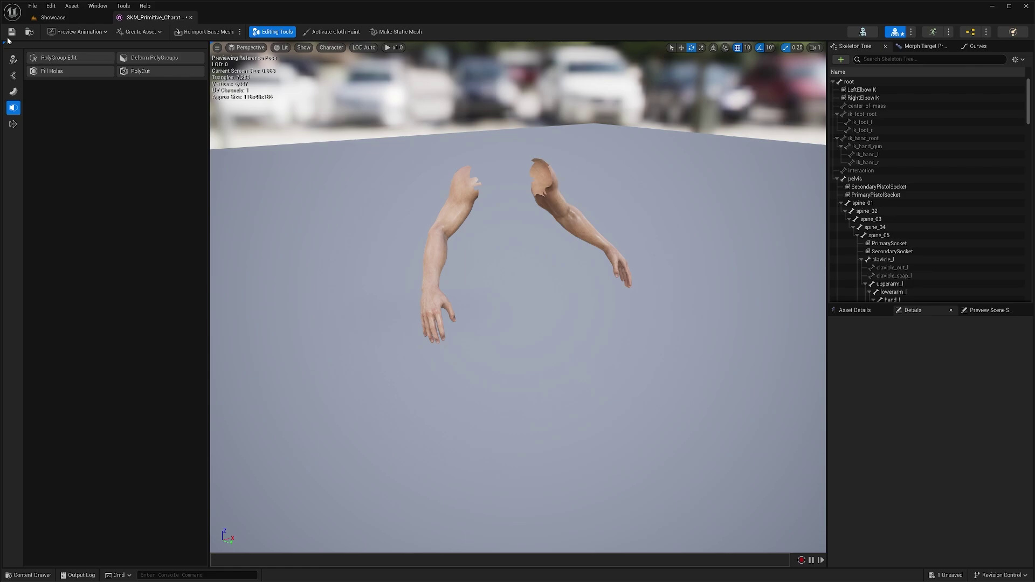
click(191, 17)
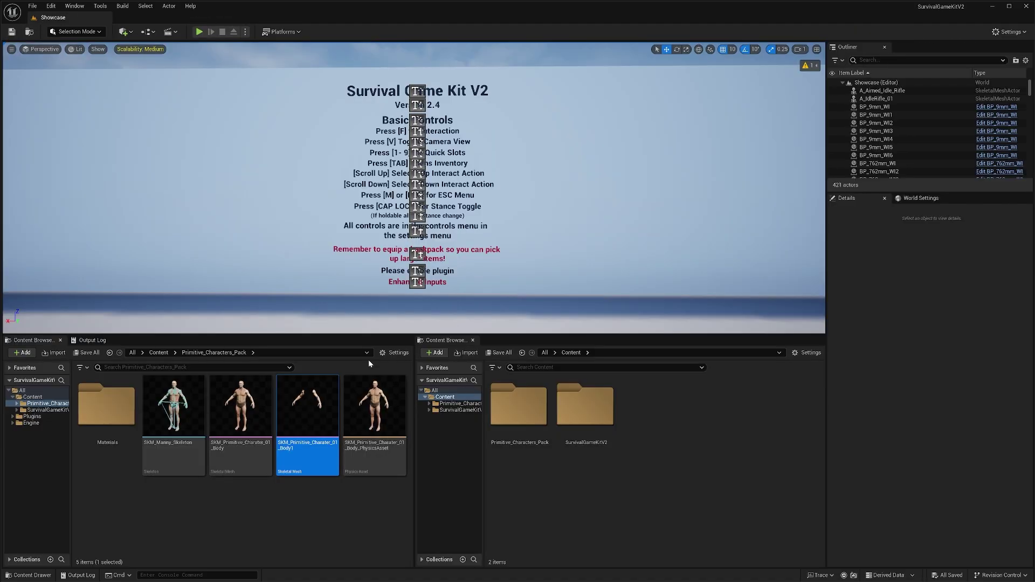
Search the project content for sgkmastercharacter and open the BP_SGKMasterCharacter blueprint with its character viewport showing.
click(603, 368)
text(sgkmastercharacter)
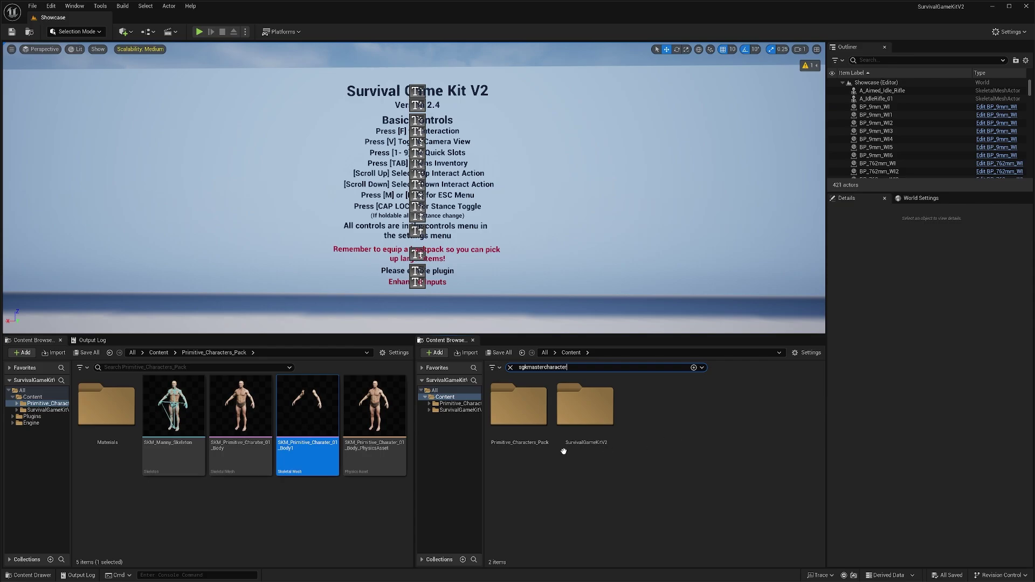
double_click(538, 449)
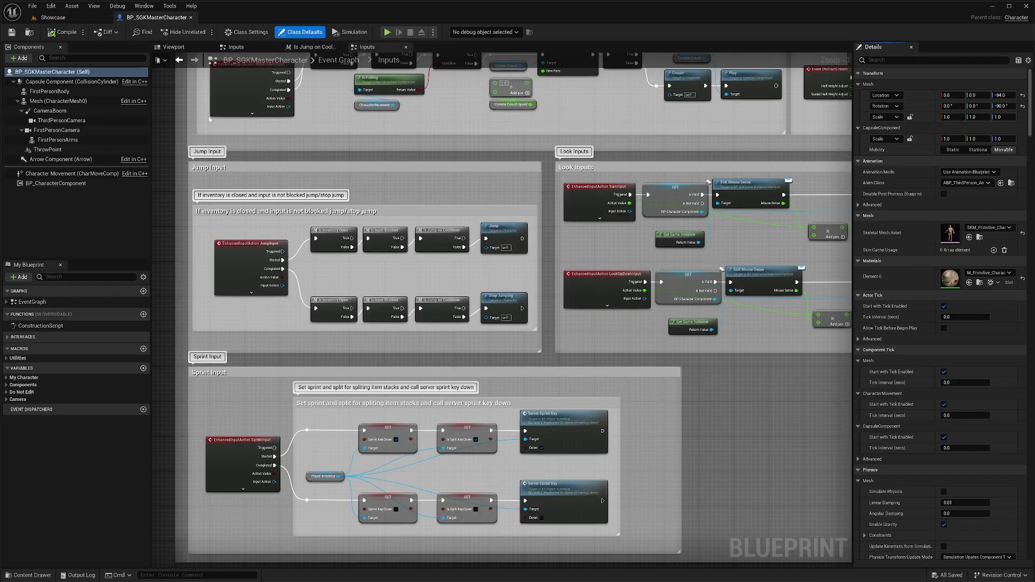
double_click(44, 71)
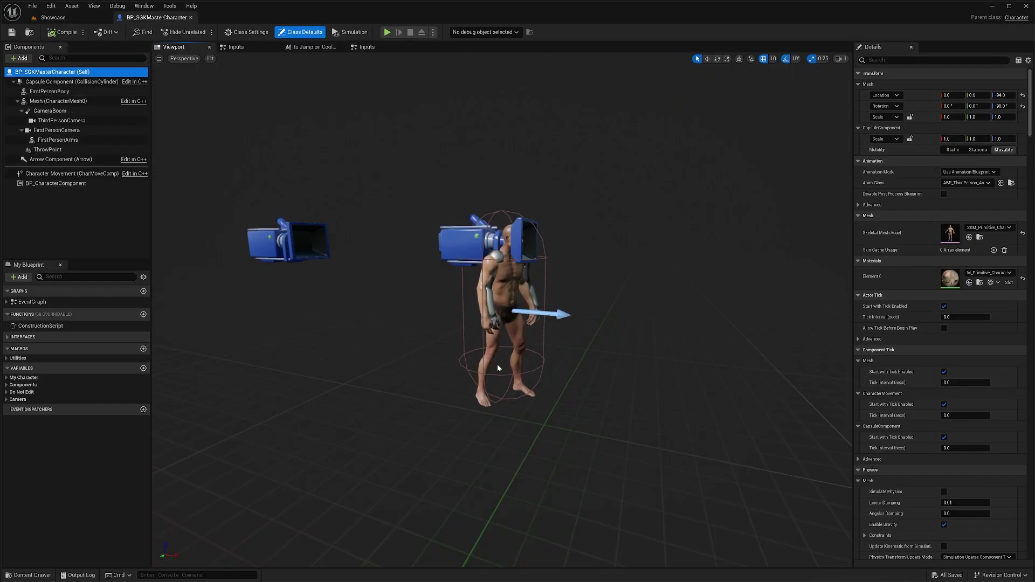
Set the FirstPersonArms component's skeletal mesh asset to SKM_Primitive_Charater_01_Body1 and compile the blueprint.
click(78, 142)
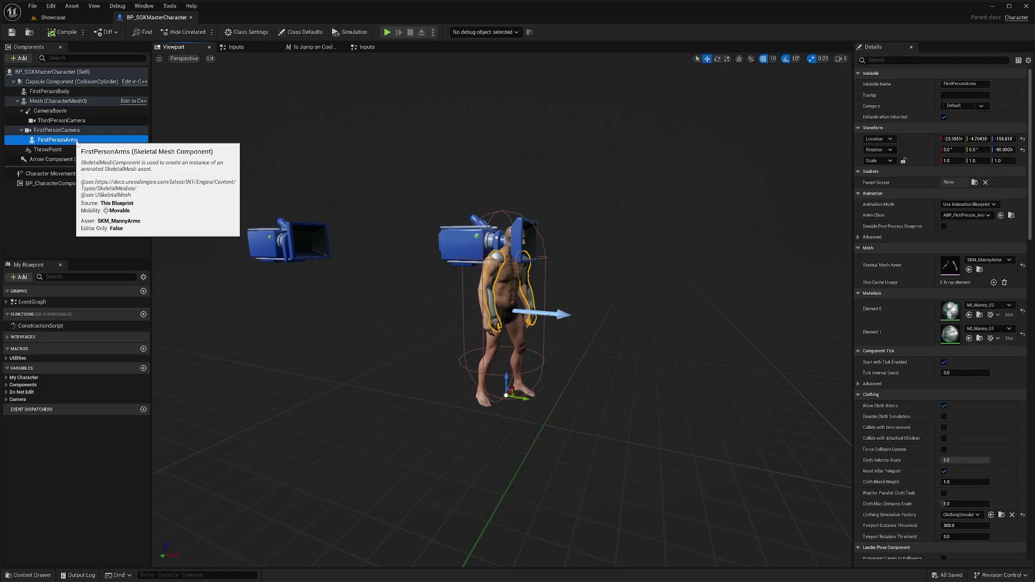
click(989, 260)
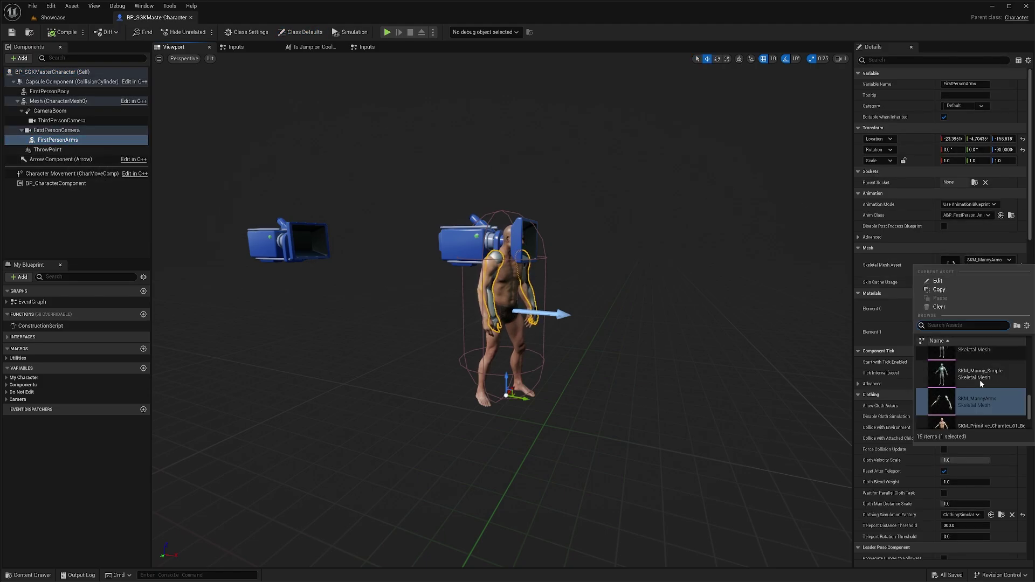
scroll(978, 392, down, 1)
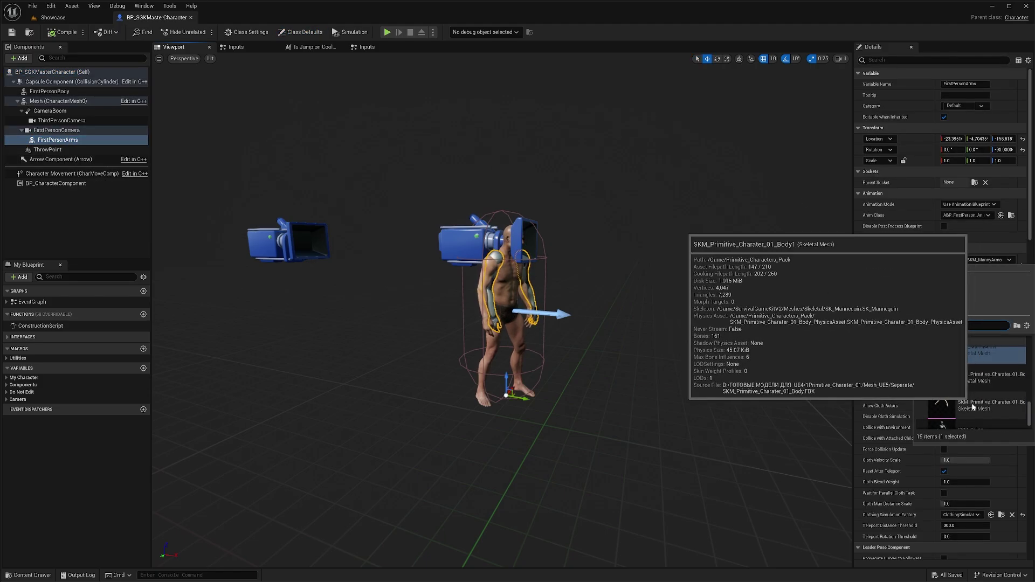
click(972, 407)
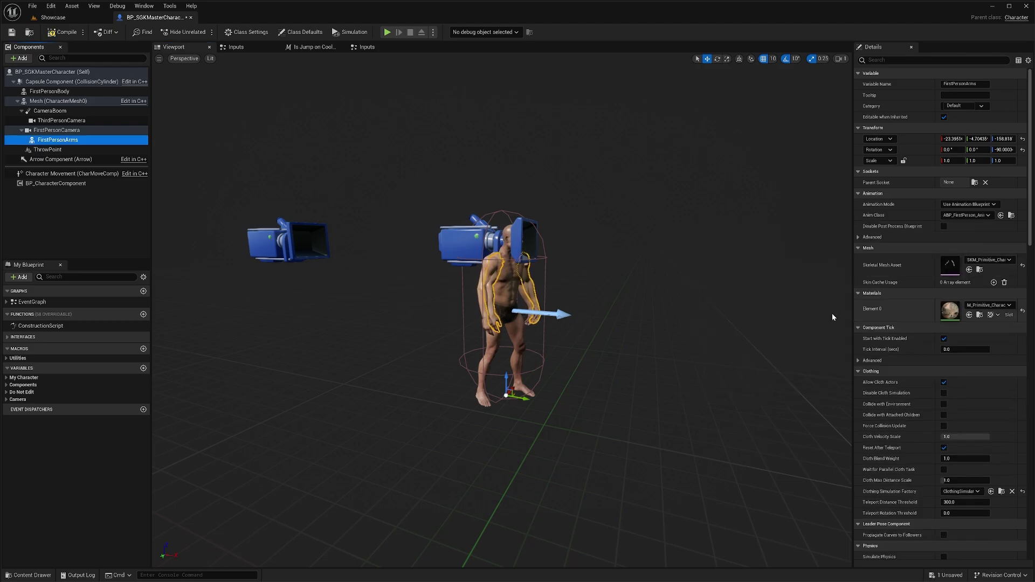
click(63, 32)
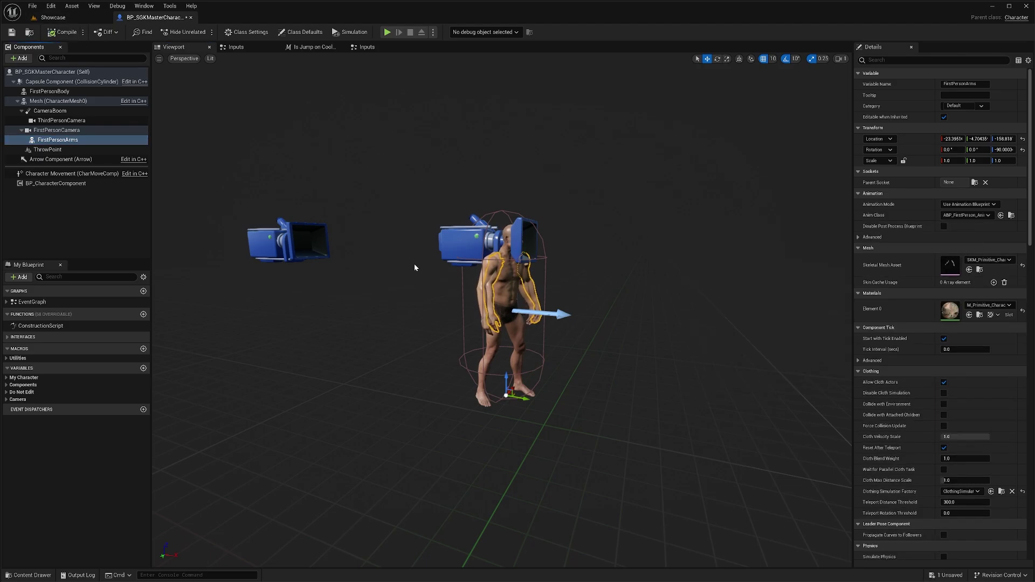
Play the Showcase level, pick up the M4A4 rifle from the range weapons table, and hold it while walking in third person.
click(71, 17)
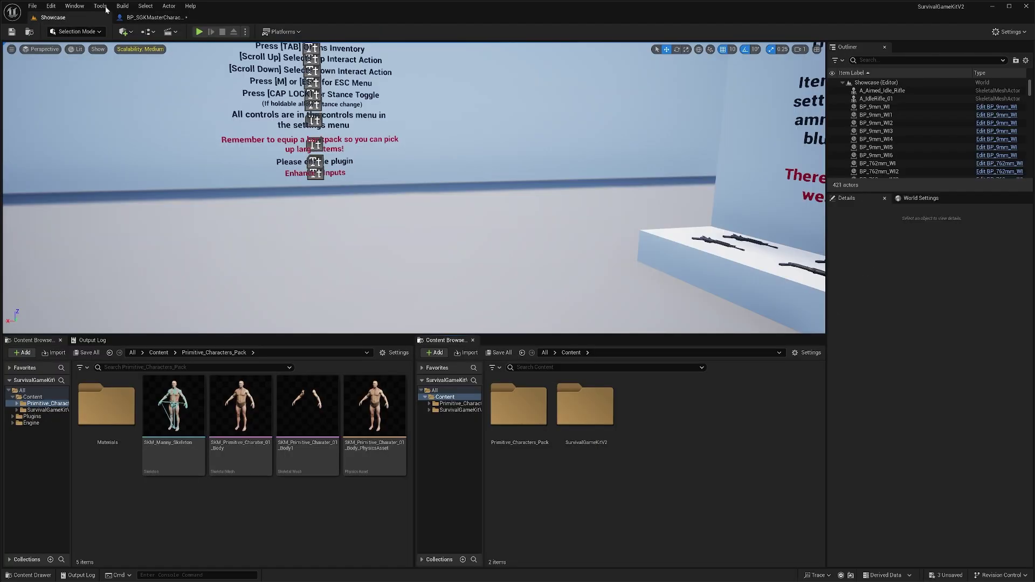
click(199, 32)
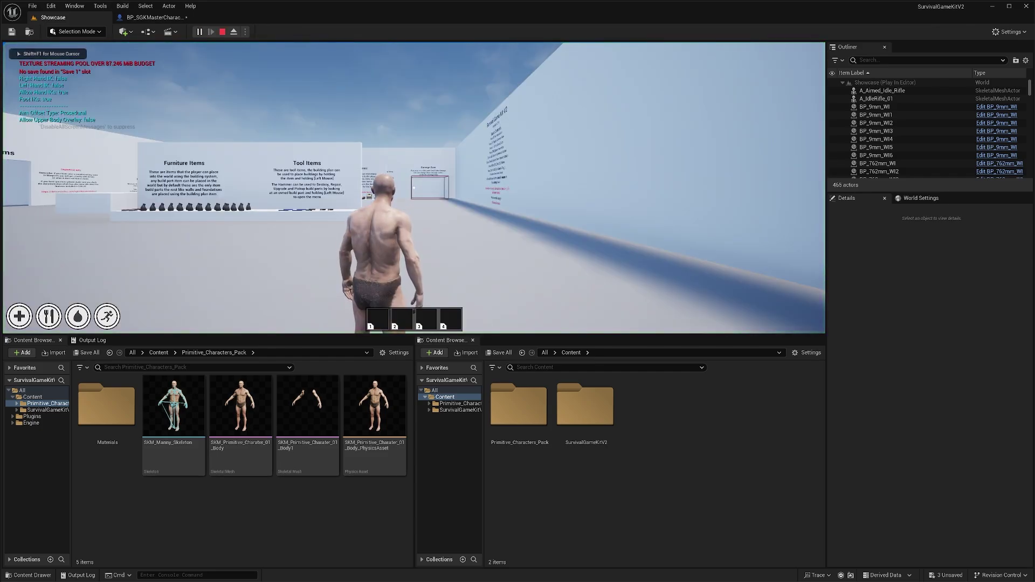
key(w)
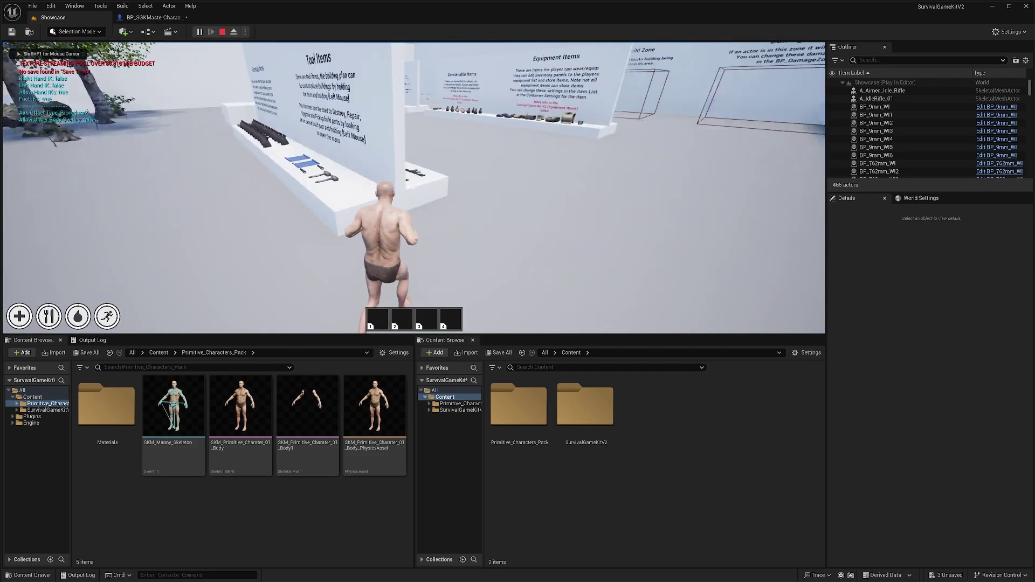
key(e)
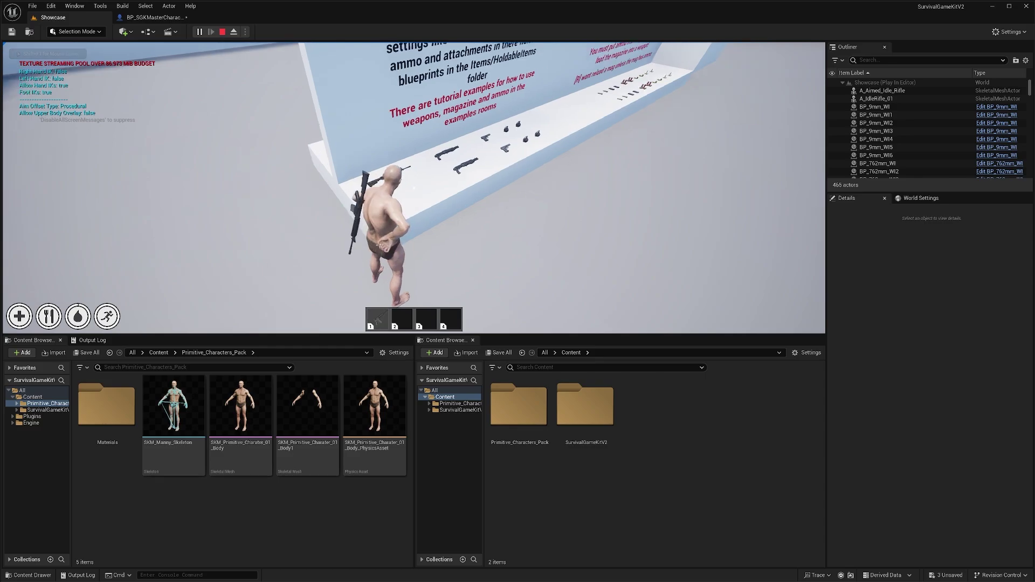
key(1)
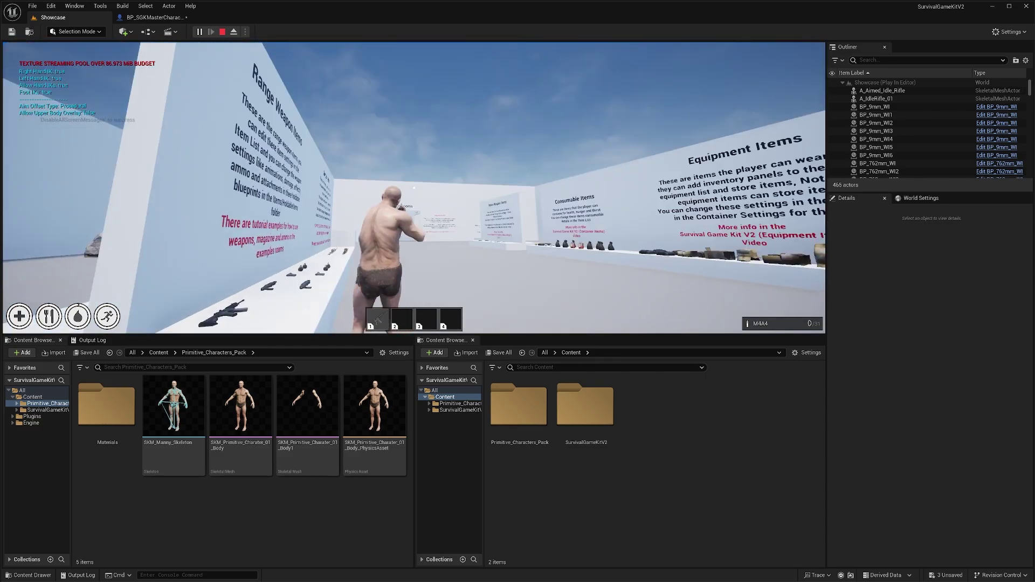
key(d)
key(w)
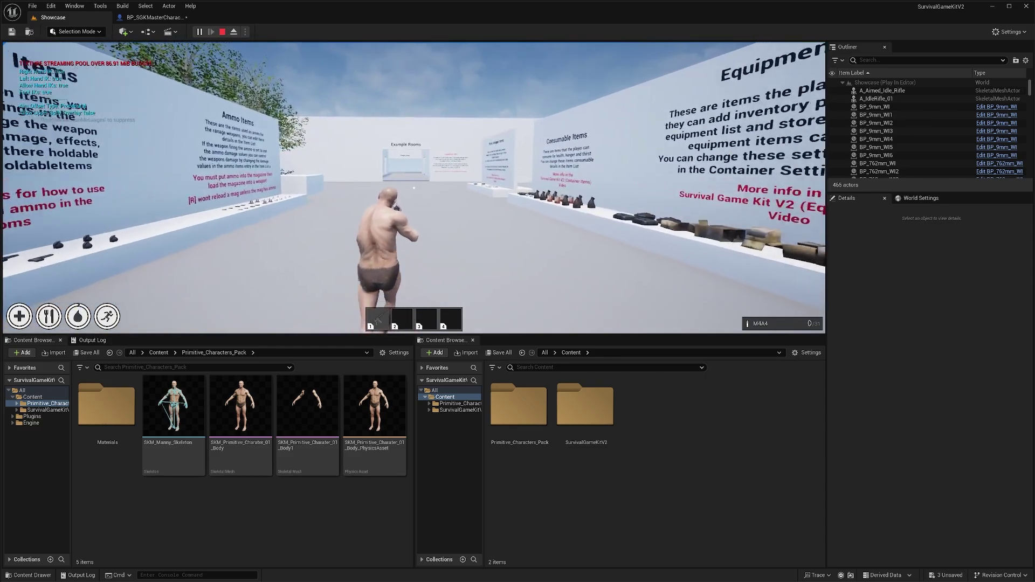
Check the new arms holding the rifle in first-person view, return to third person, and walk back to the range weapons table.
key(v)
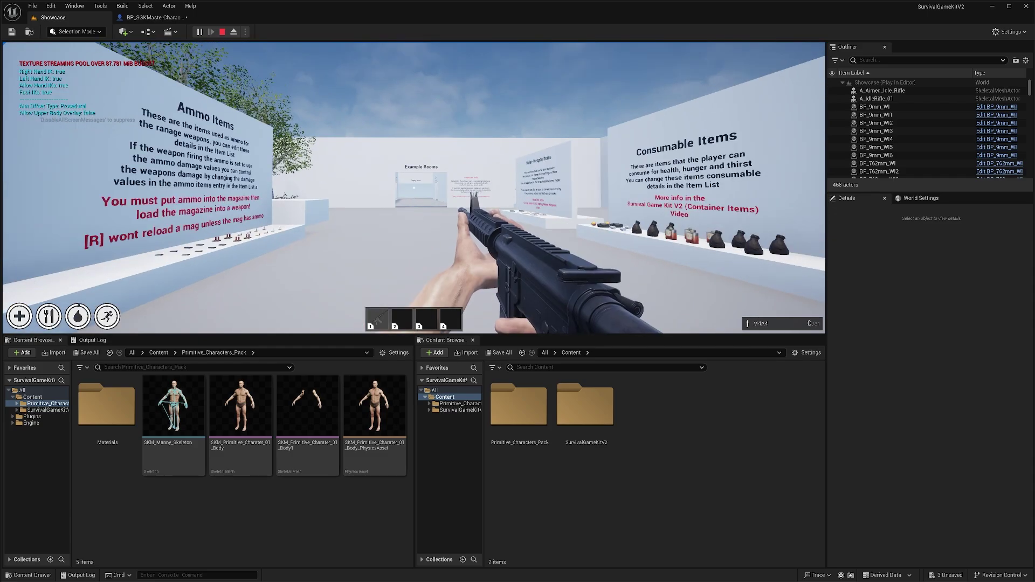
key(w)
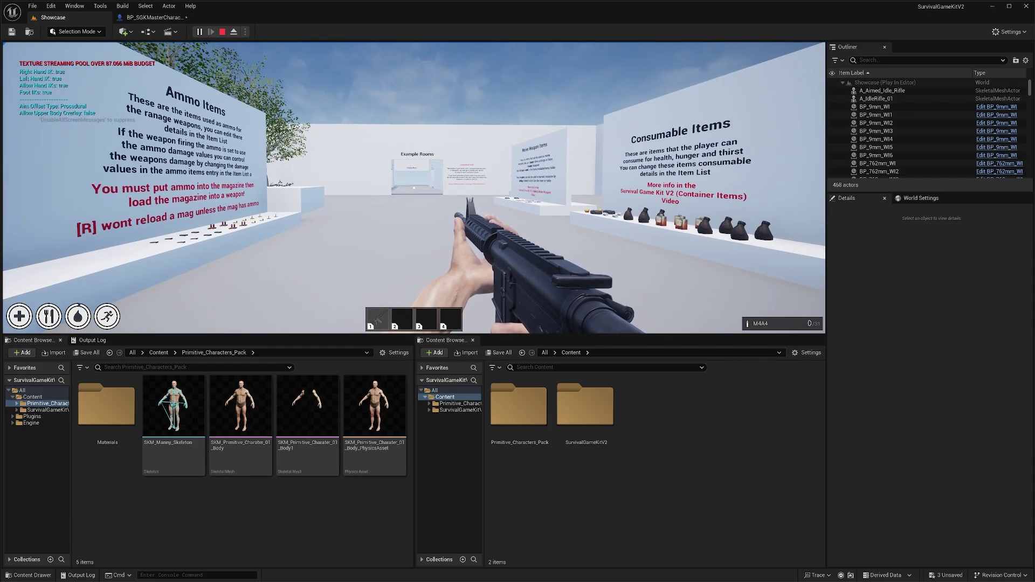
mouse_move(414, 188)
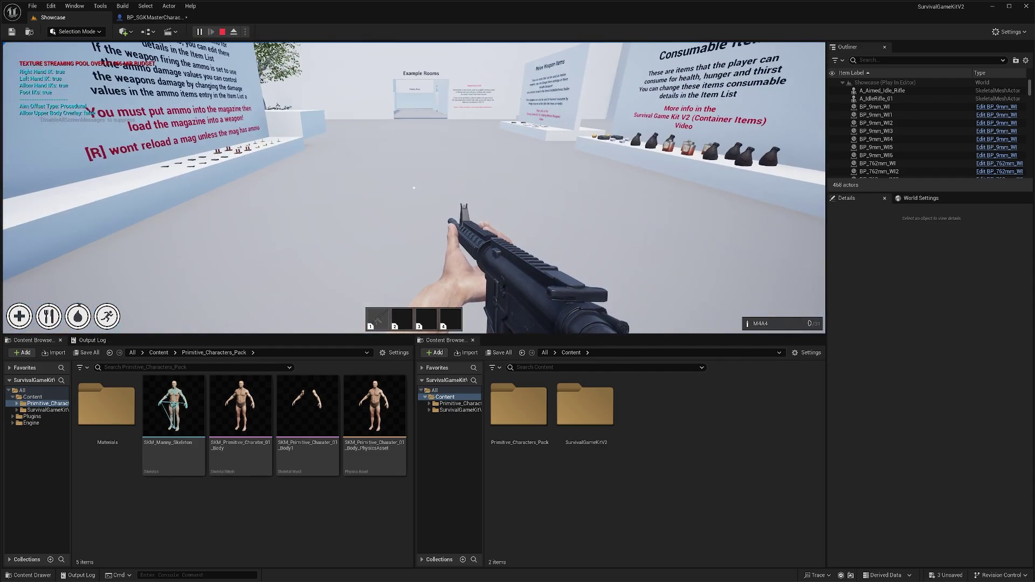
key(v)
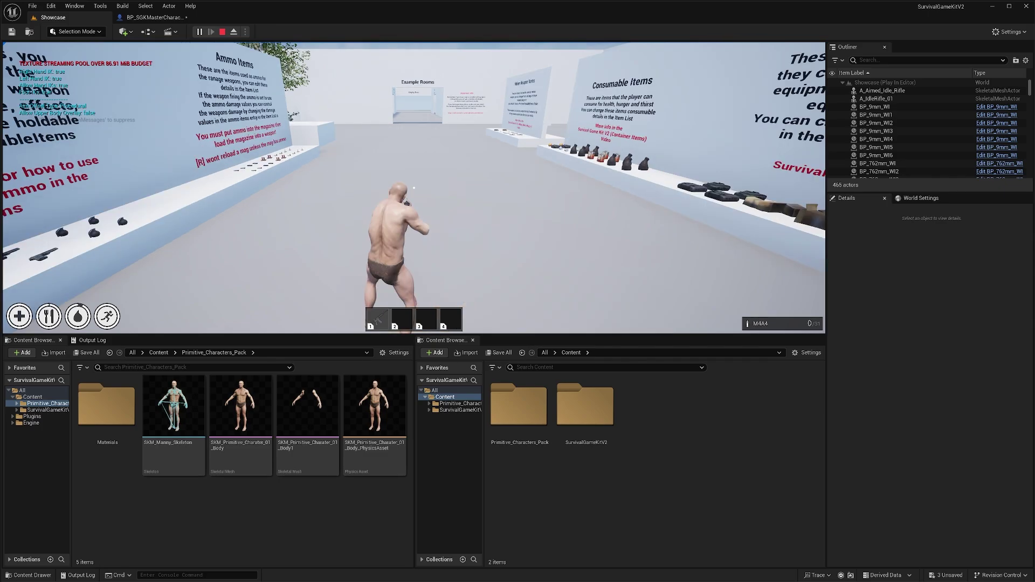
key(w)
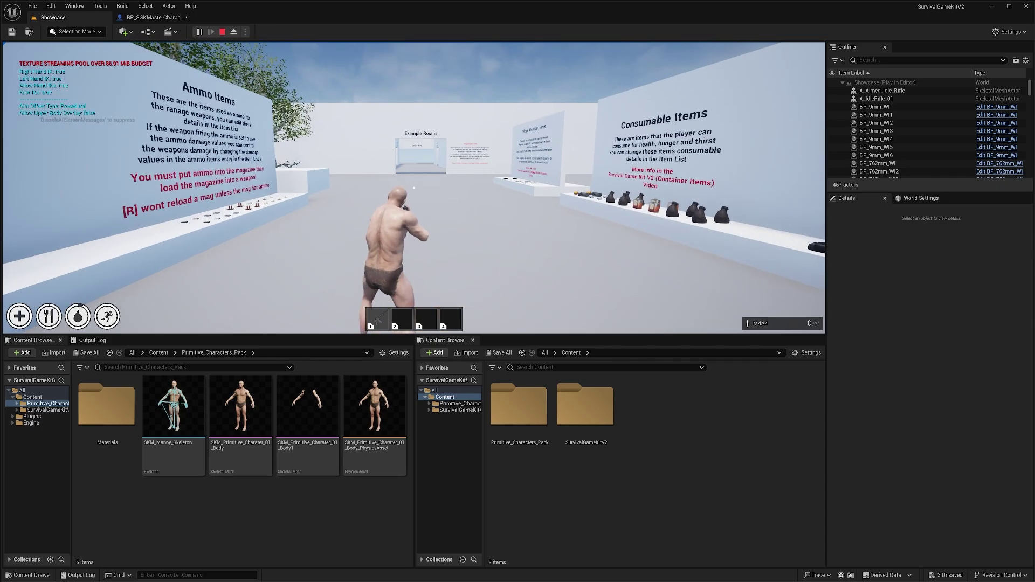
key(w)
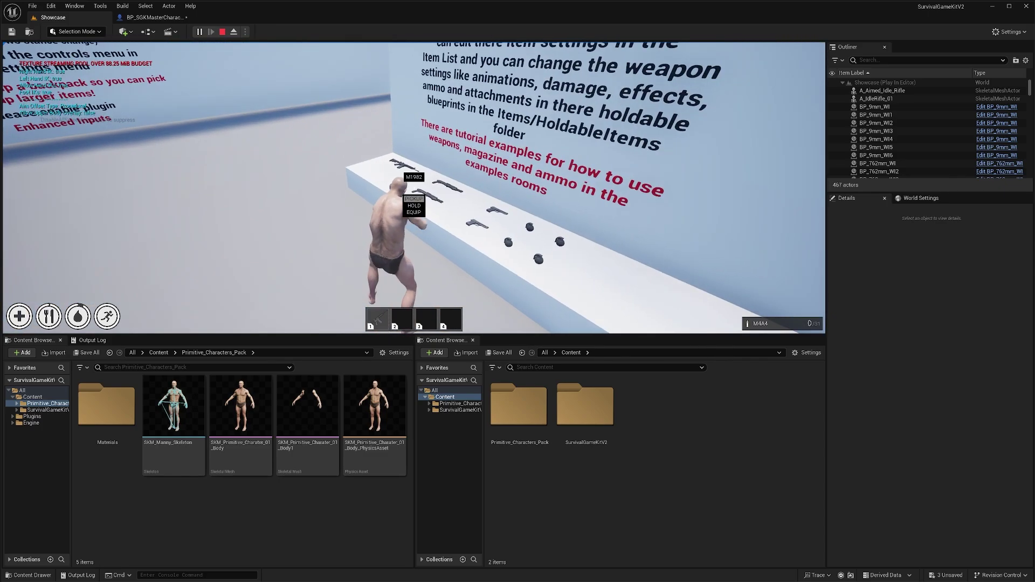
Equip the M1982 from the range weapons table and back the character away from the table.
scroll(414, 188, down, 2)
key(f)
key(s)
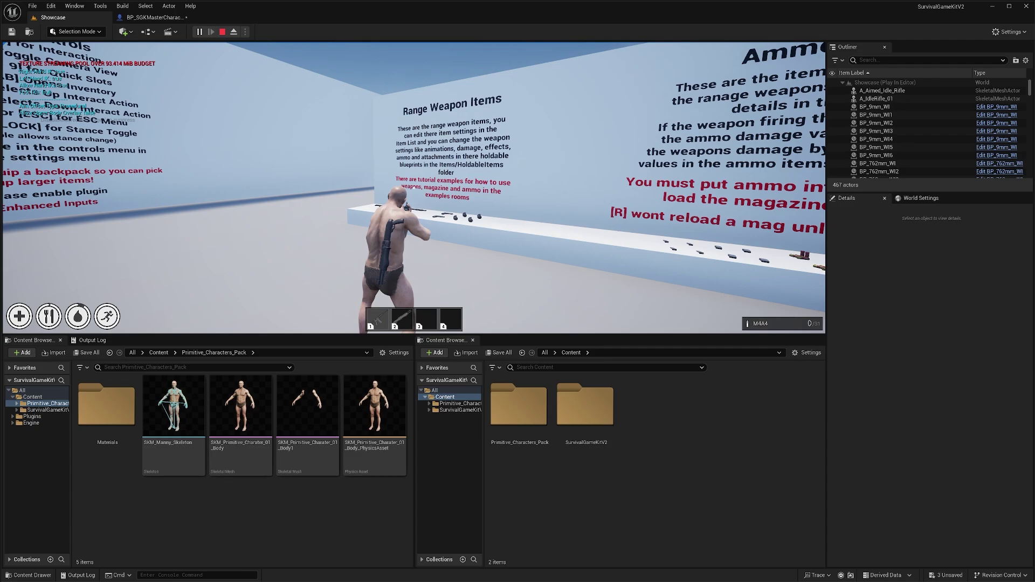
Free the mouse from the running game, search the project content for sk_mann, and open the SK_Mannequin skeleton.
key(shift+F1)
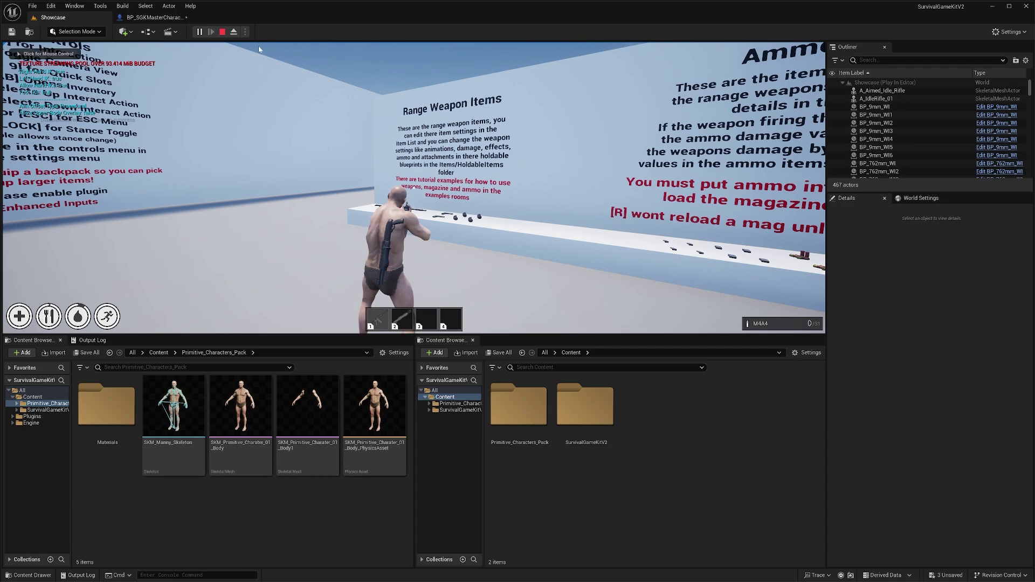
click(542, 368)
text(sk_mann)
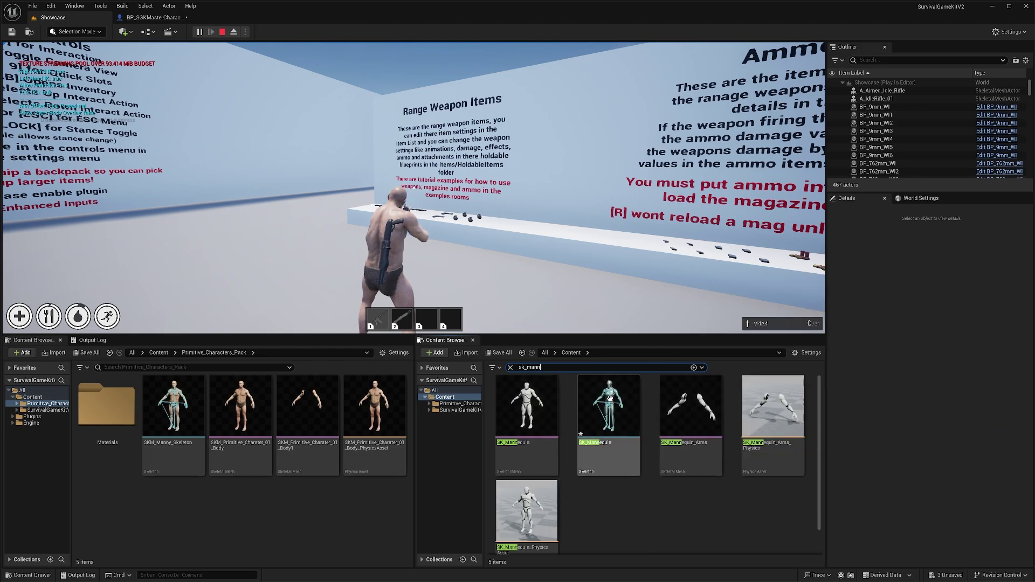
double_click(608, 410)
drag(731, 160, 718, 153)
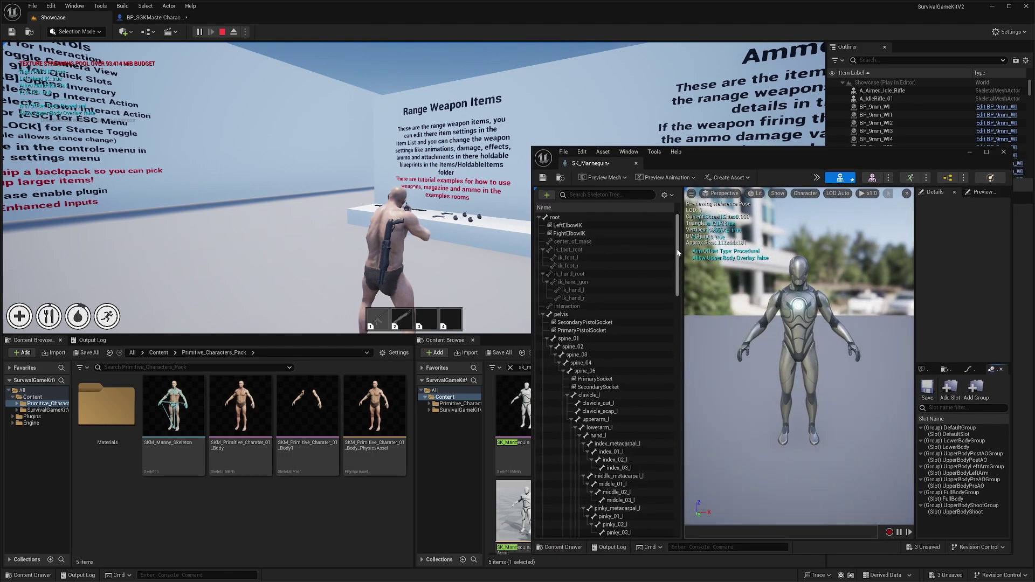
Examine the weapon and tool sockets under the hand_r bone, selecting the building plan and hand_rP1911 sockets.
scroll(679, 253, down, 2)
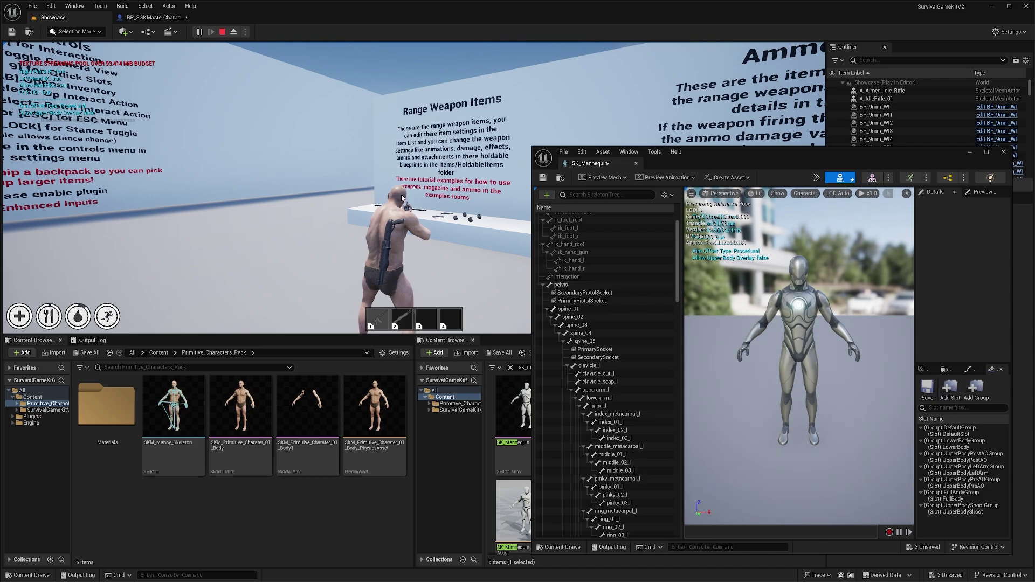
drag(681, 257, 680, 349)
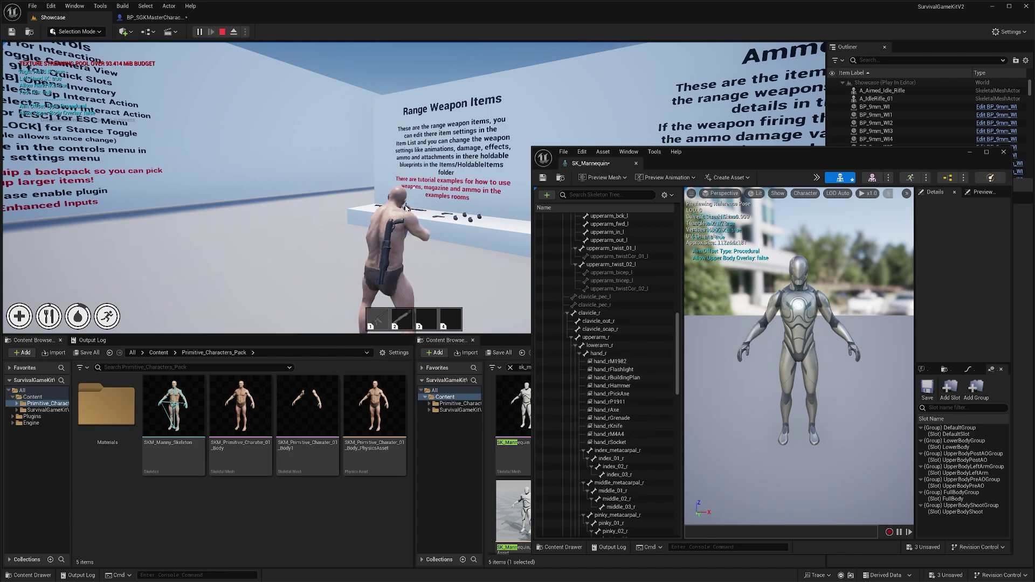
click(612, 377)
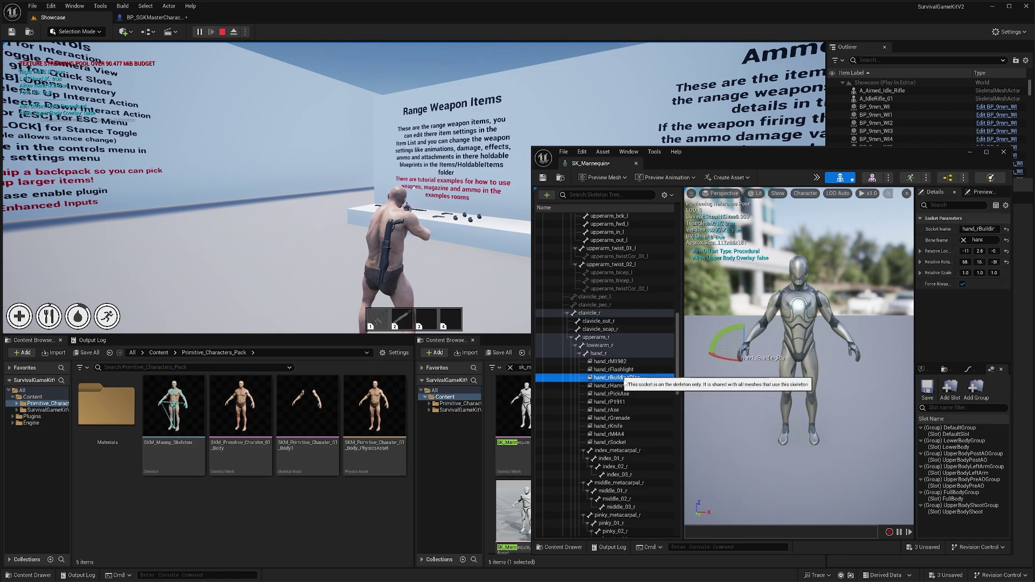
click(609, 402)
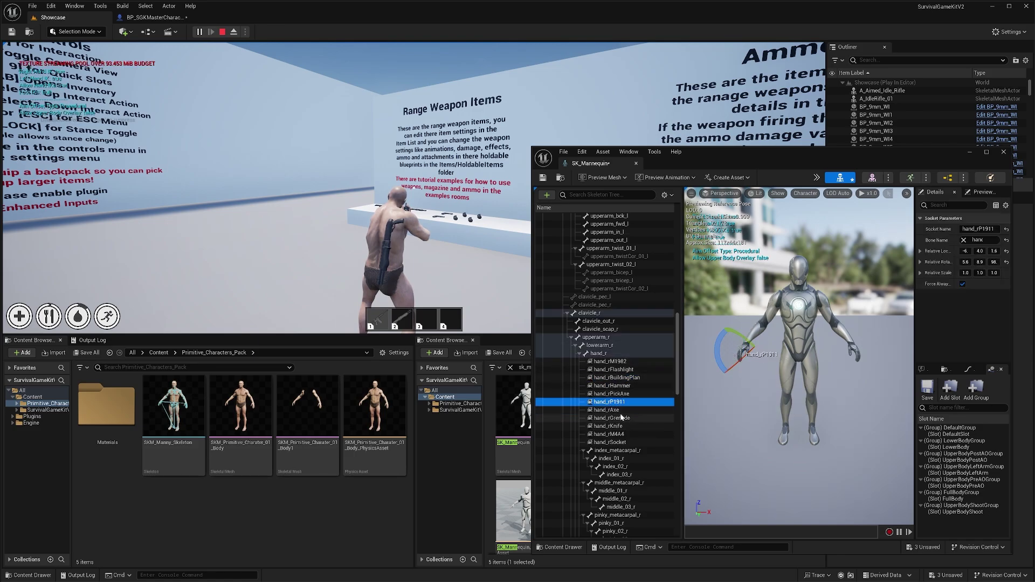
Collapse the clavicle_l and clavicle_r bones, select spine_05, and look through the remaining skeleton tree for its sockets.
drag(677, 360, 676, 256)
scroll(678, 435, down, 5)
click(567, 331)
click(569, 354)
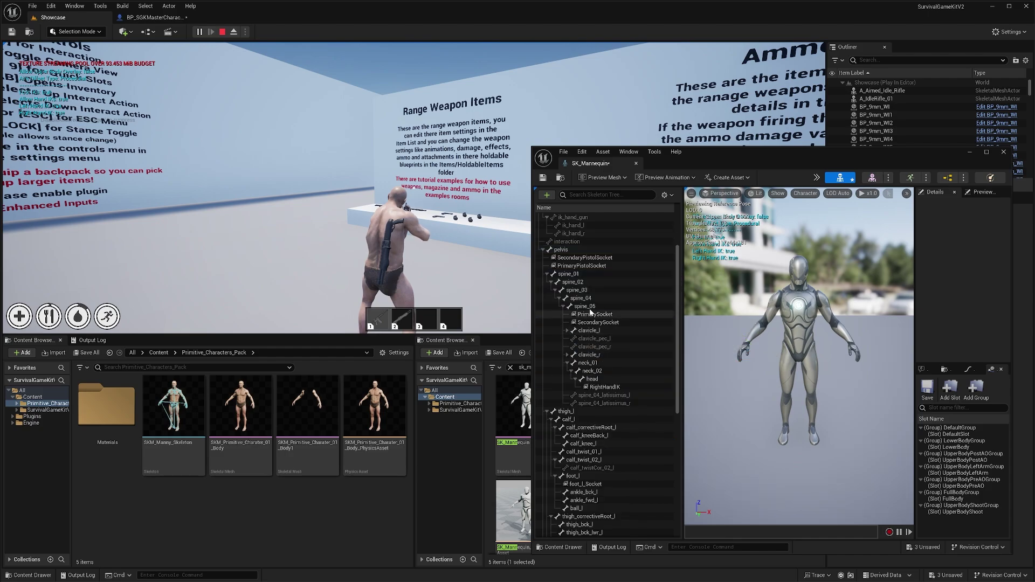
click(585, 305)
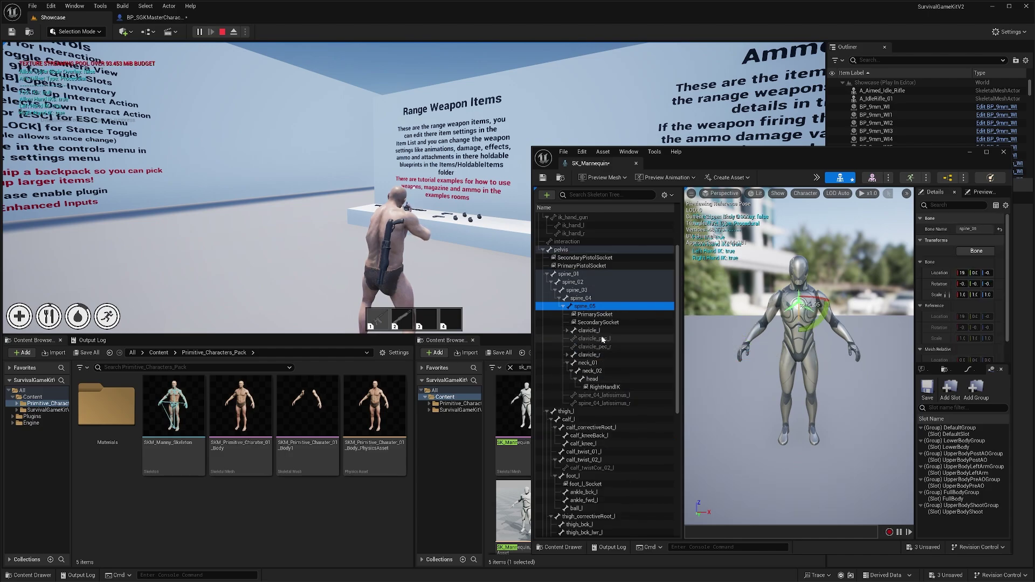
scroll(610, 354, down, 3)
scroll(609, 354, down, 7)
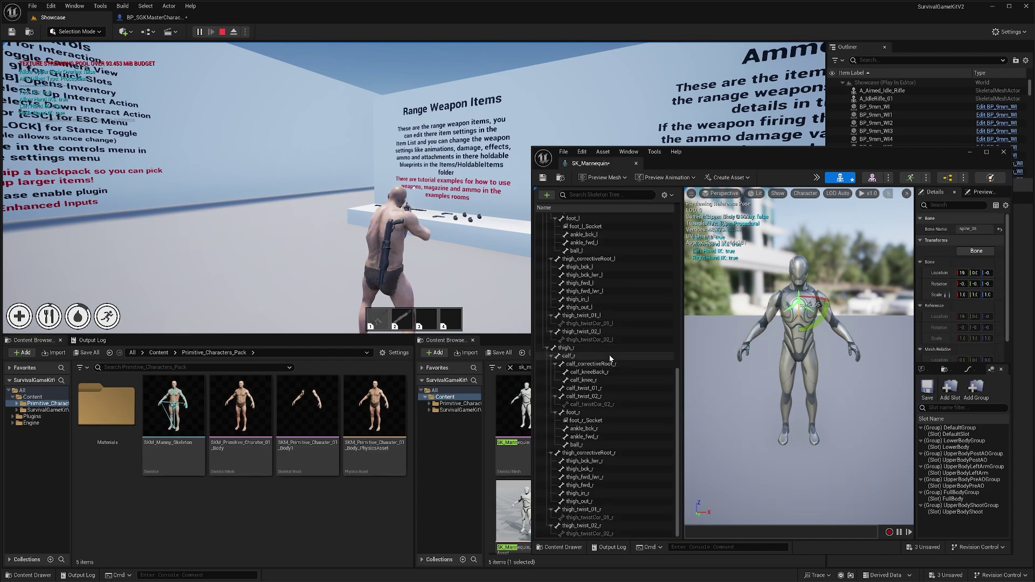
scroll(610, 353, up, 8)
scroll(607, 327, up, 2)
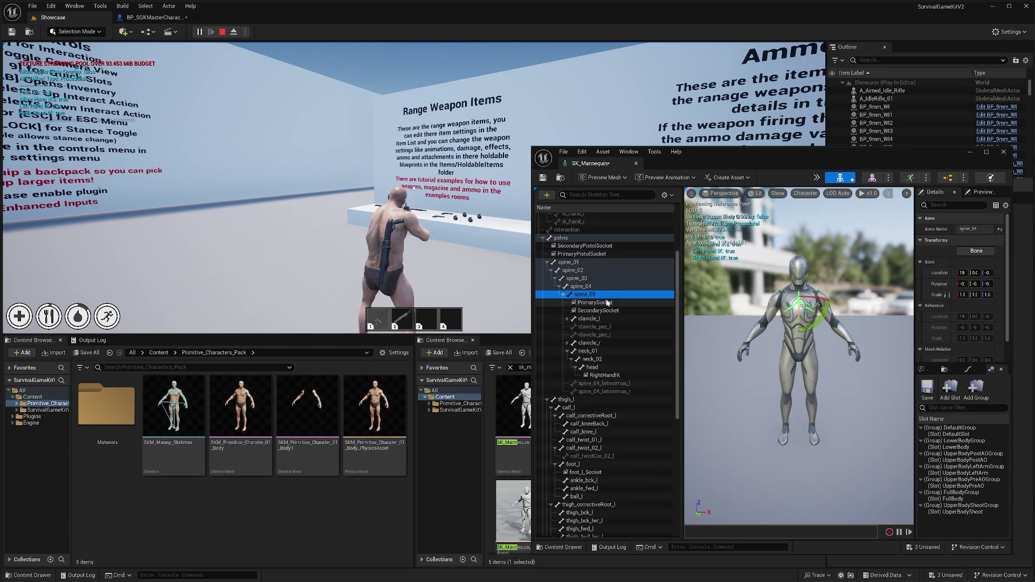
Select SecondarySocket under spine_05 and move it on the mannequin's back, viewing the mannequin from behind.
click(620, 302)
click(618, 310)
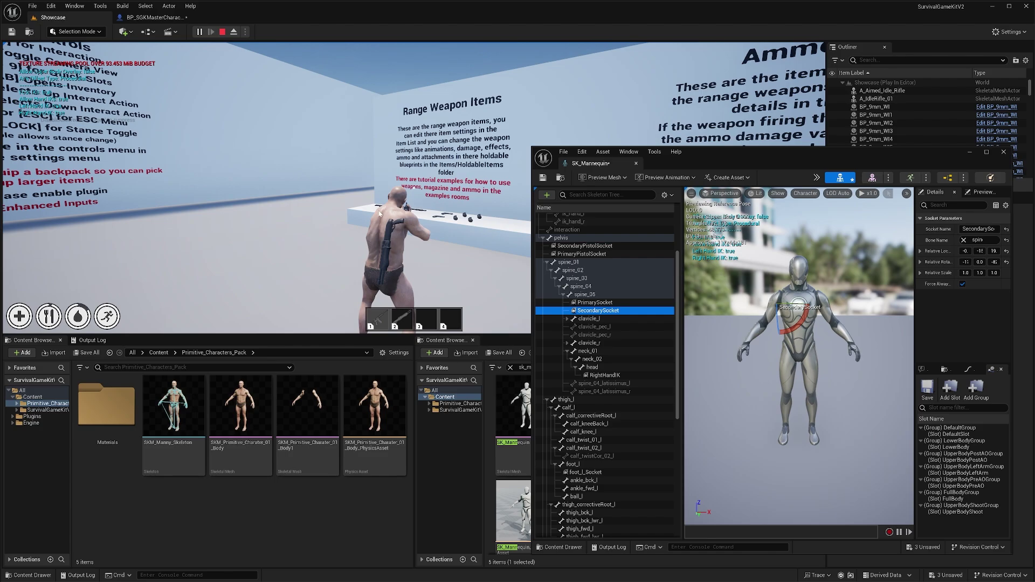
right_drag(800, 341, 863, 357)
key(w)
mouse_move(811, 351)
mouse_down()
mouse_move(791, 351)
mouse_move(841, 349)
mouse_move(787, 350)
mouse_move(806, 353)
mouse_up()
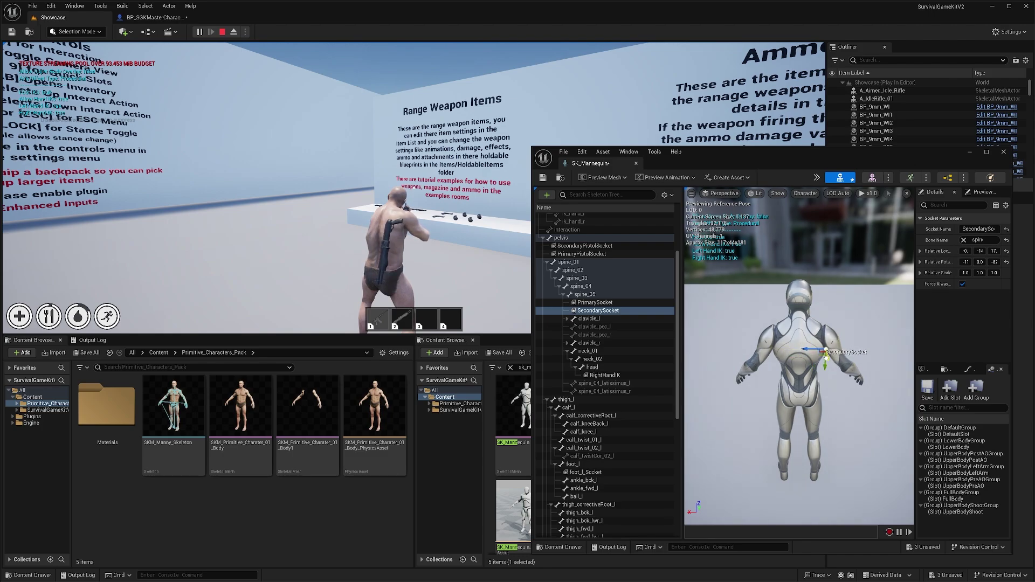